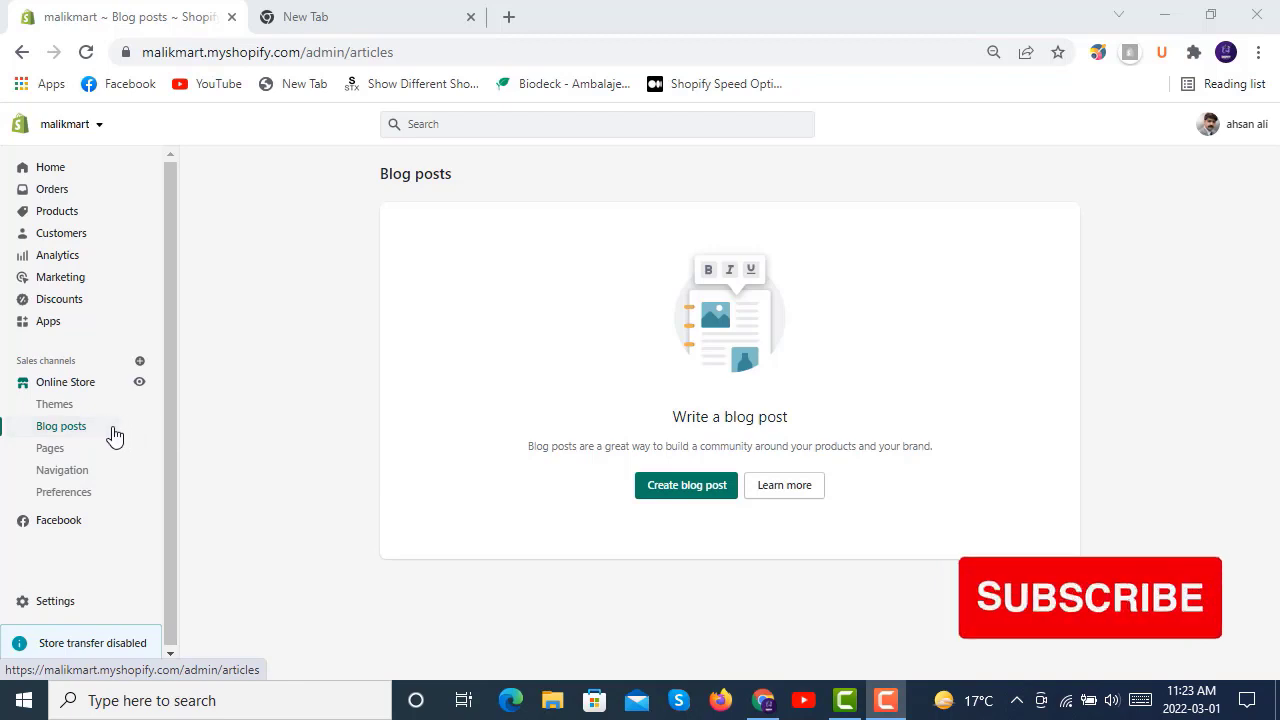
Start a new blog post and title it "Our First Blog post for Demo".
{"action": "left_click", "coordinate": [687, 487]}
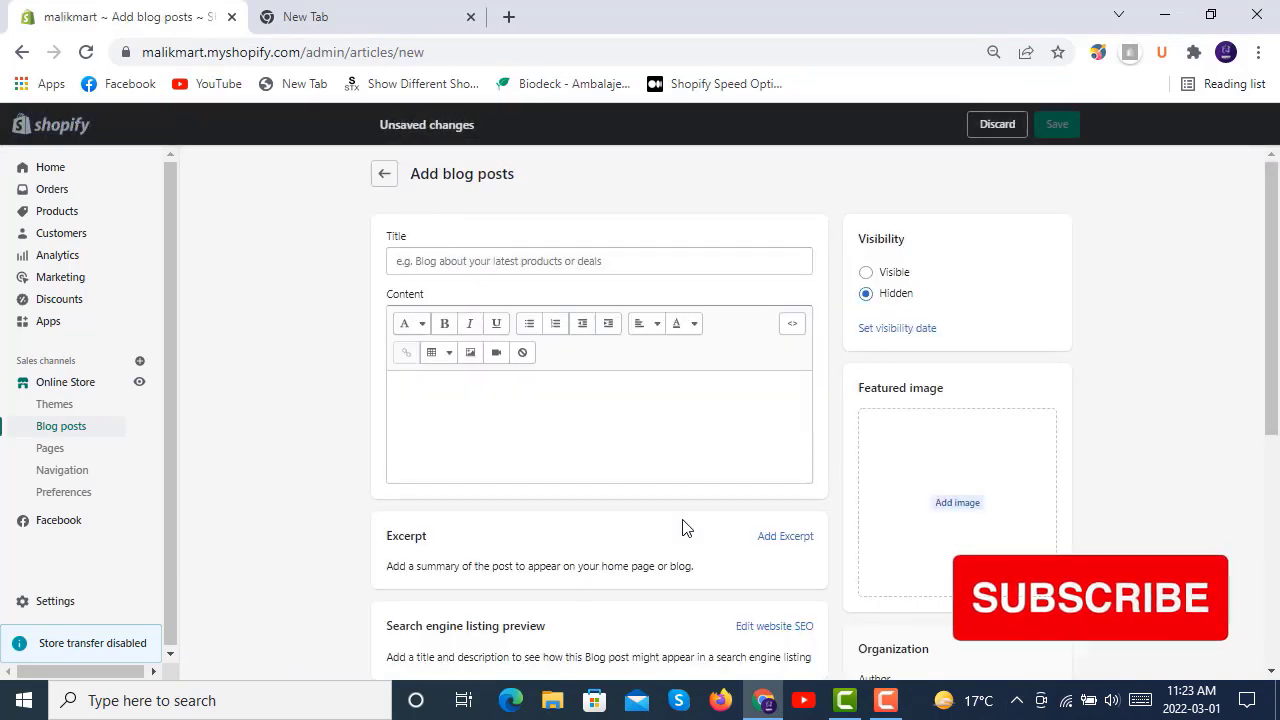
{"action": "left_click", "coordinate": [585, 260]}
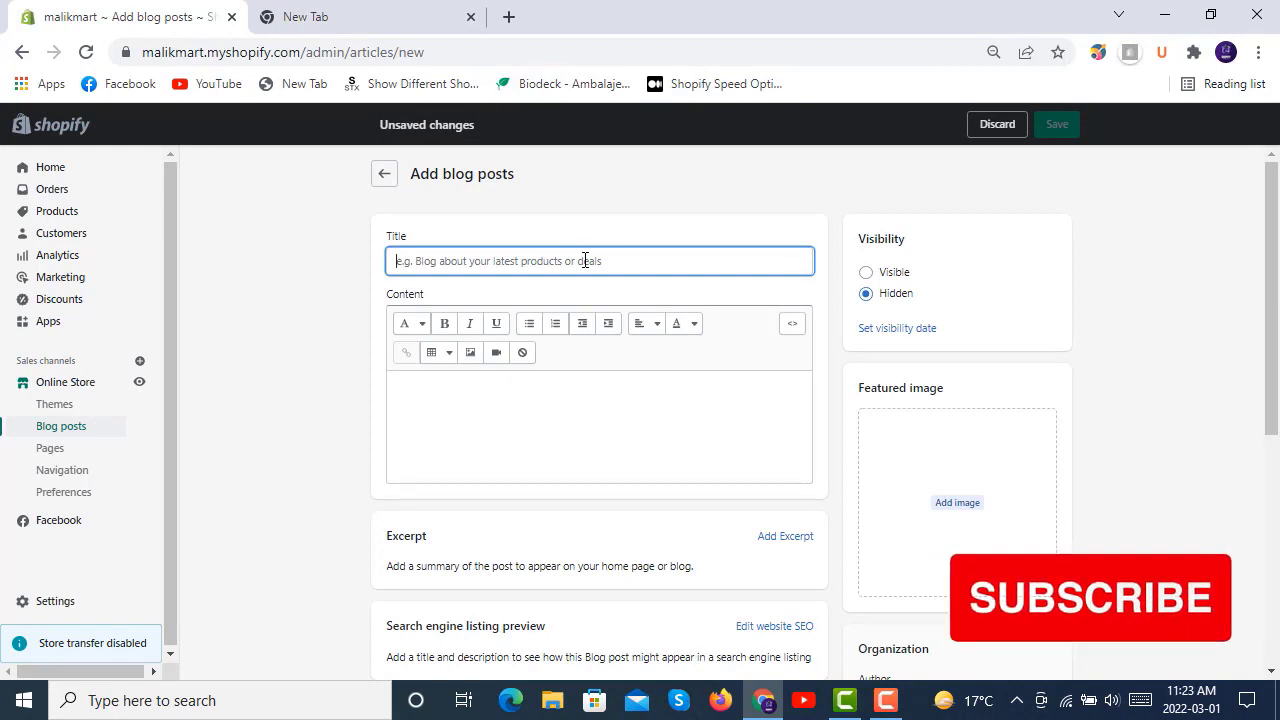
{"action": "type", "text": "C"}
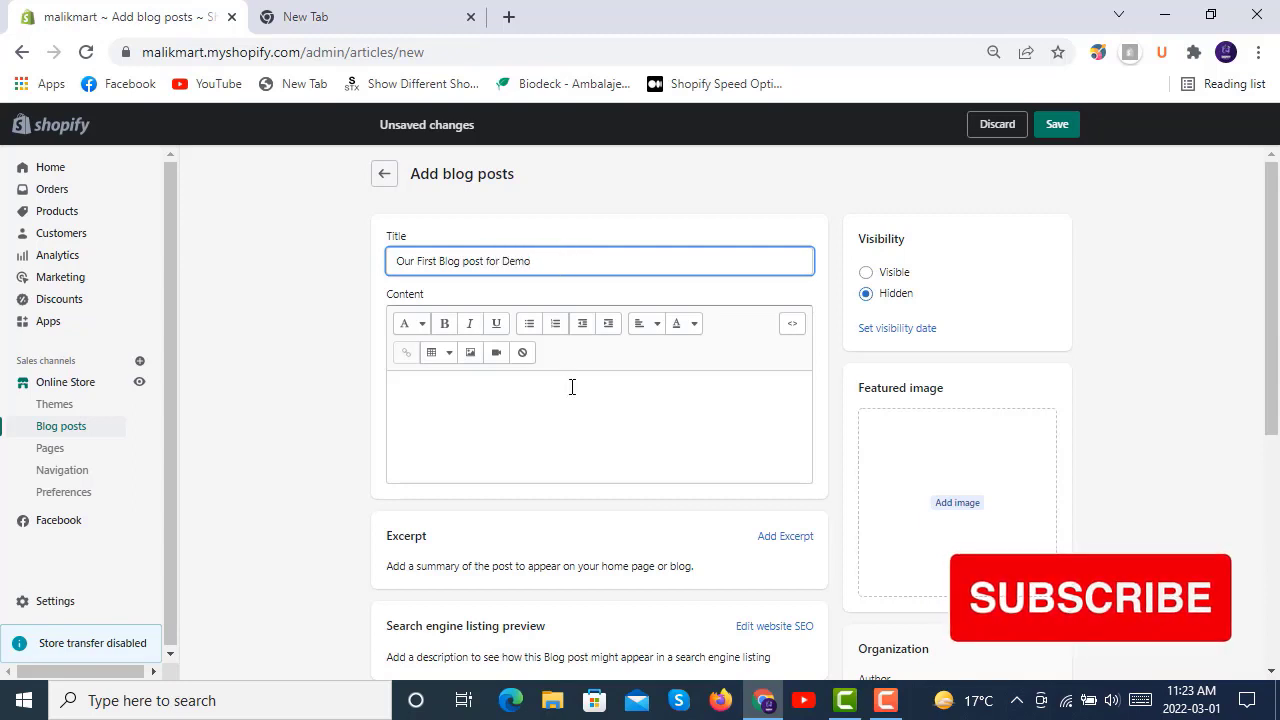
Fill the post's content with repeated copies of the title text "Our First Blog post for Demo".
{"action": "left_click_drag", "start_coordinate": [539, 265], "coordinate": [391, 280]}
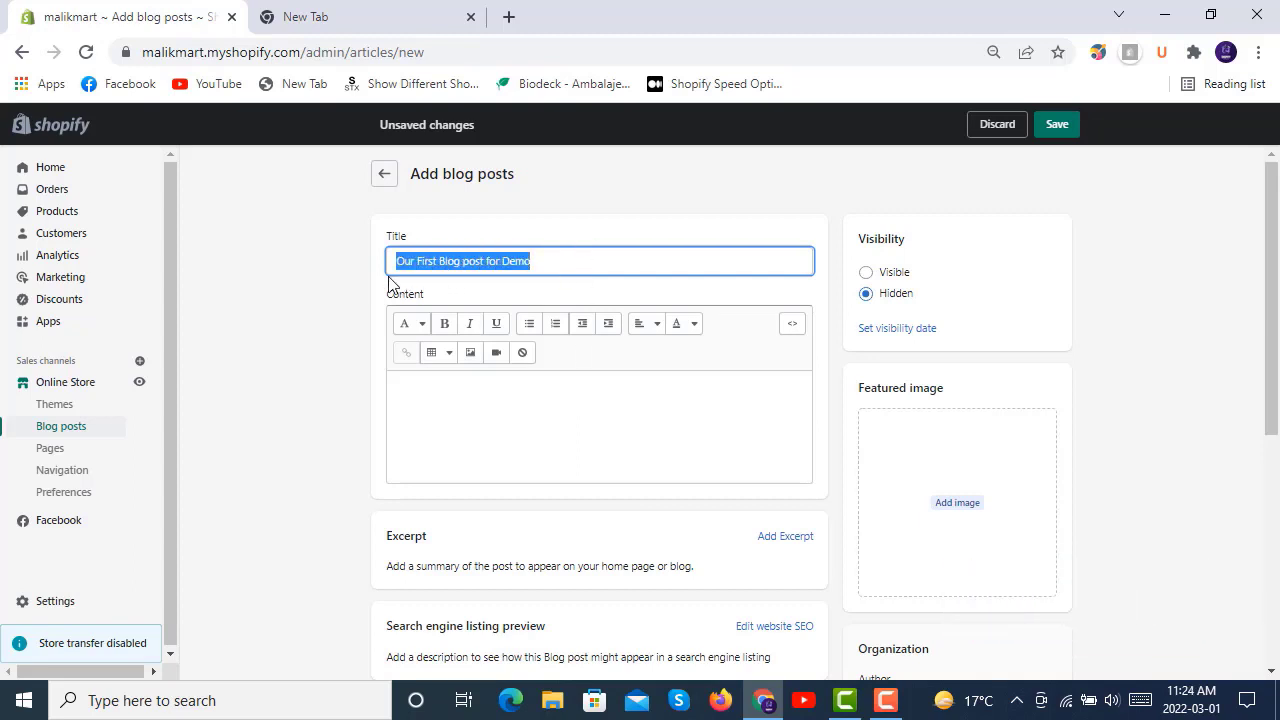
{"action": "key", "text": "ctrl+c"}
{"action": "left_click", "coordinate": [563, 420]}
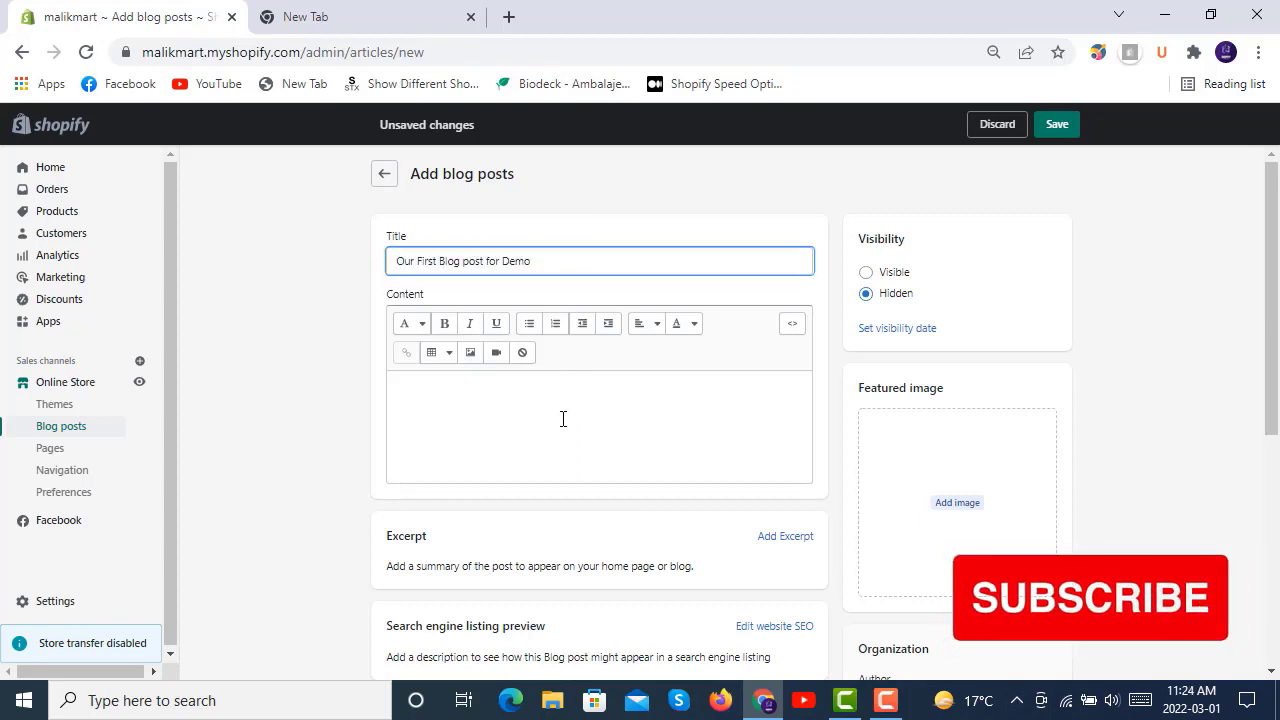
{"action": "key", "text": "ctrl+v"}
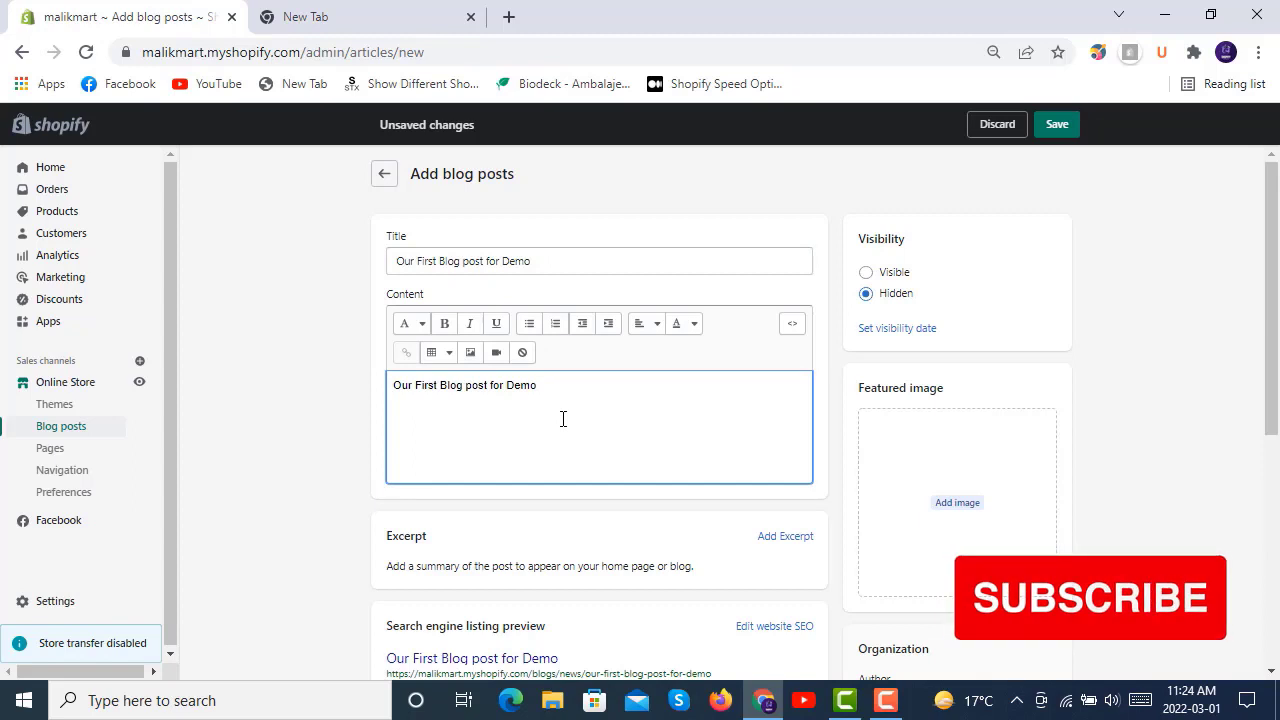
{"action": "key", "text": "ctrl+v"}
{"action": "key", "text": "ctrl+v"}
{"action": "key", "text": "ctrl+v"}
{"action": "key", "text": "ctrl+v"}
{"action": "key", "text": "ctrl+v"}
{"action": "key", "text": "ctrl+v"}
{"action": "key", "text": "ctrl+v"}
{"action": "key", "text": "ctrl+v"}
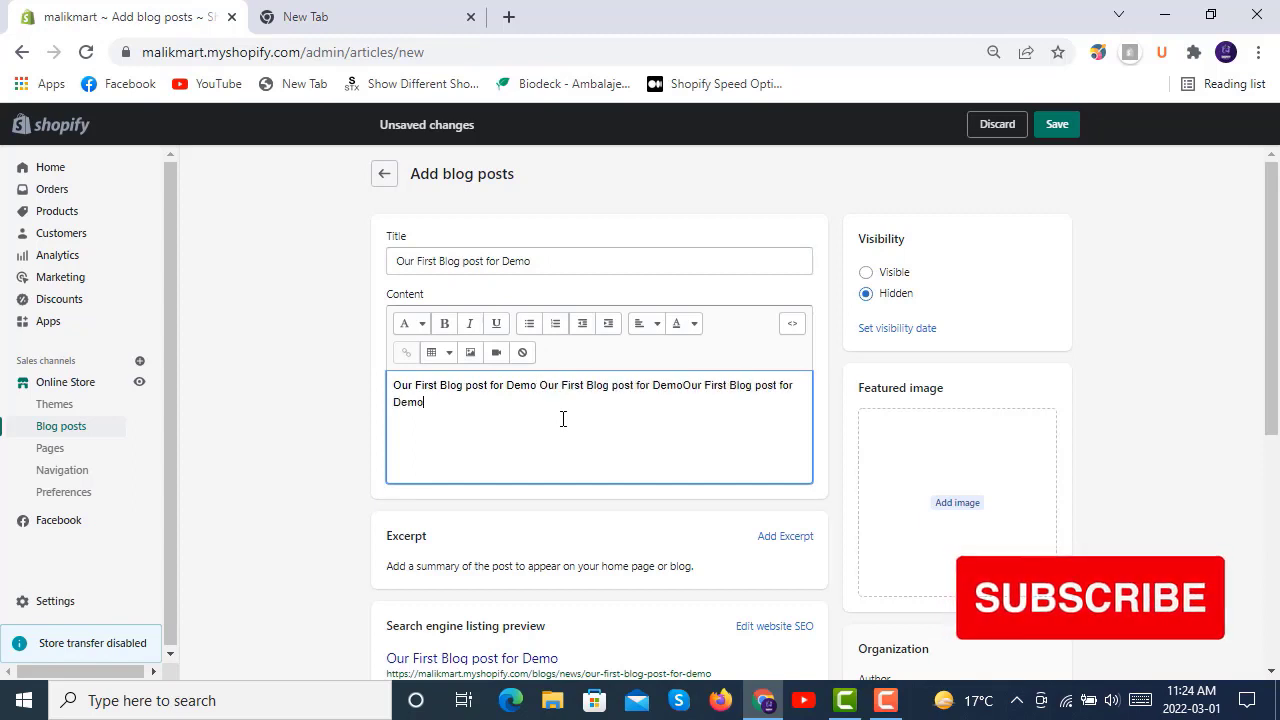
{"action": "key", "text": "ctrl+v"}
{"action": "key", "text": "ctrl+v"}
{"action": "key", "text": "ctrl+v"}
{"action": "key", "text": "ctrl+v"}
{"action": "key", "text": "ctrl+v"}
{"action": "key", "text": "ctrl+v"}
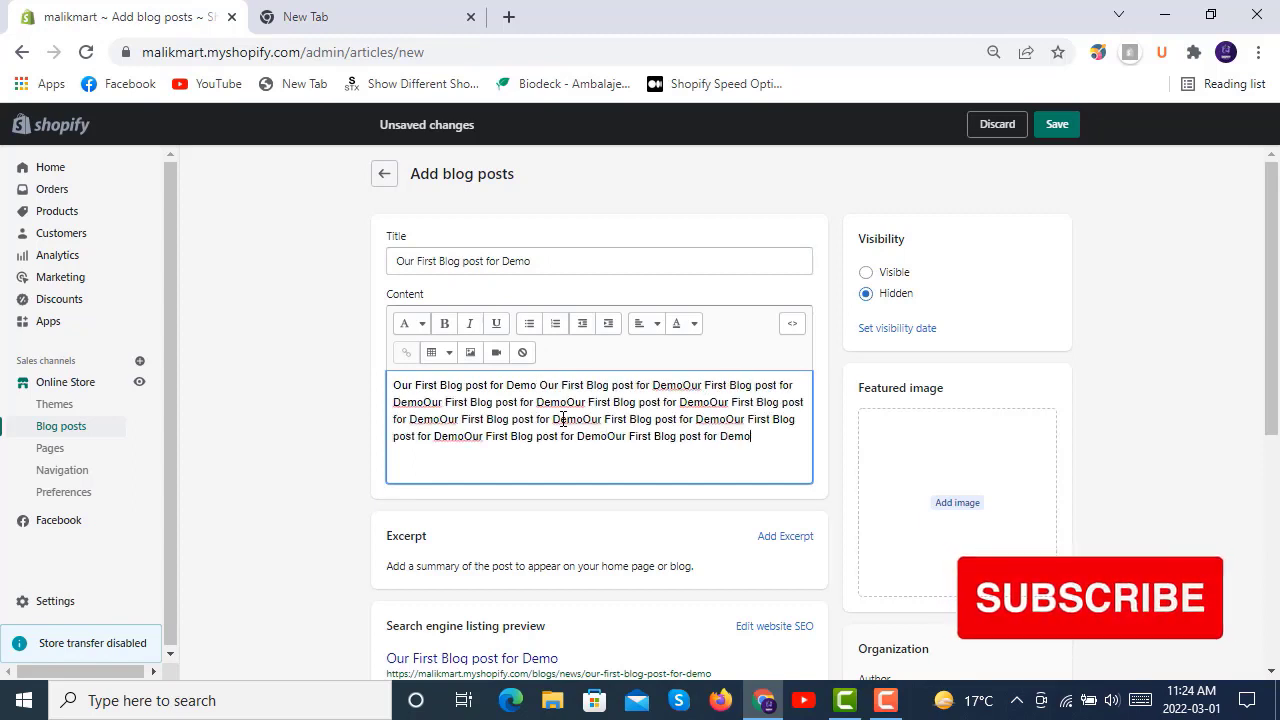
Make the post visible, try out a scheduled visibility date, and set the visibility back to Visible.
{"action": "left_click", "coordinate": [866, 272]}
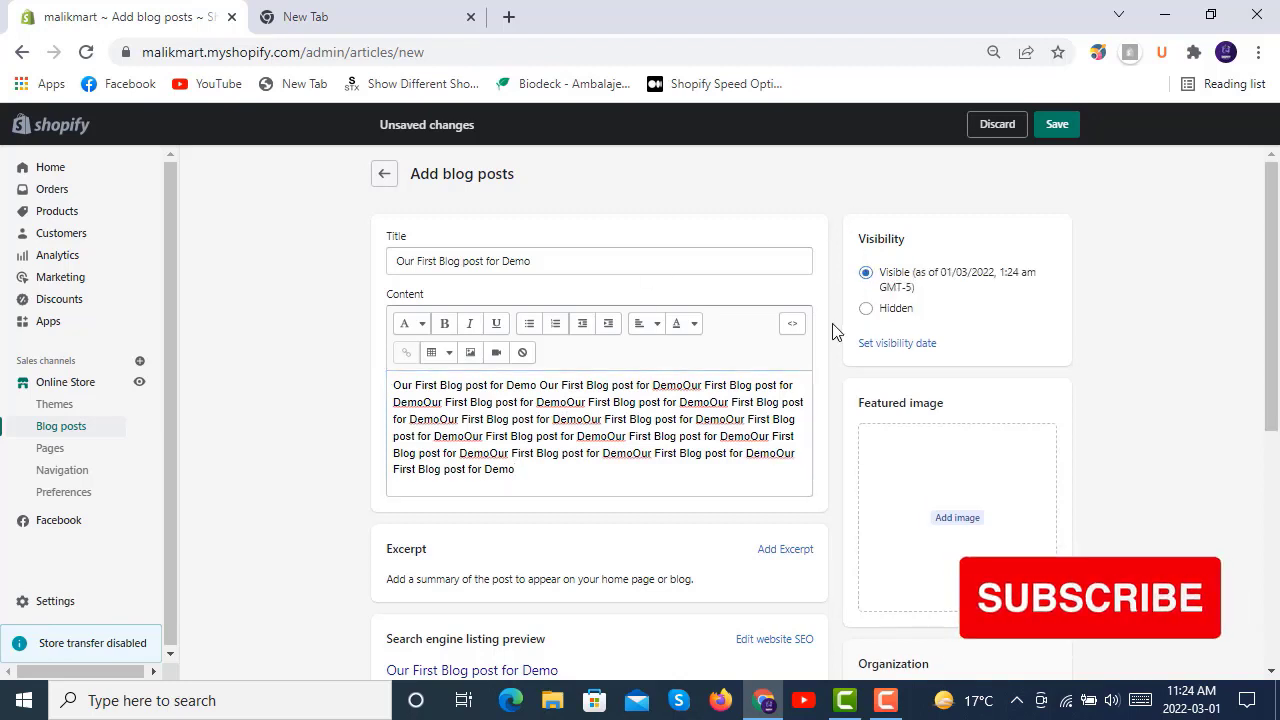
{"action": "scroll", "coordinate": [829, 325], "scroll_direction": "down", "scroll_amount": 2}
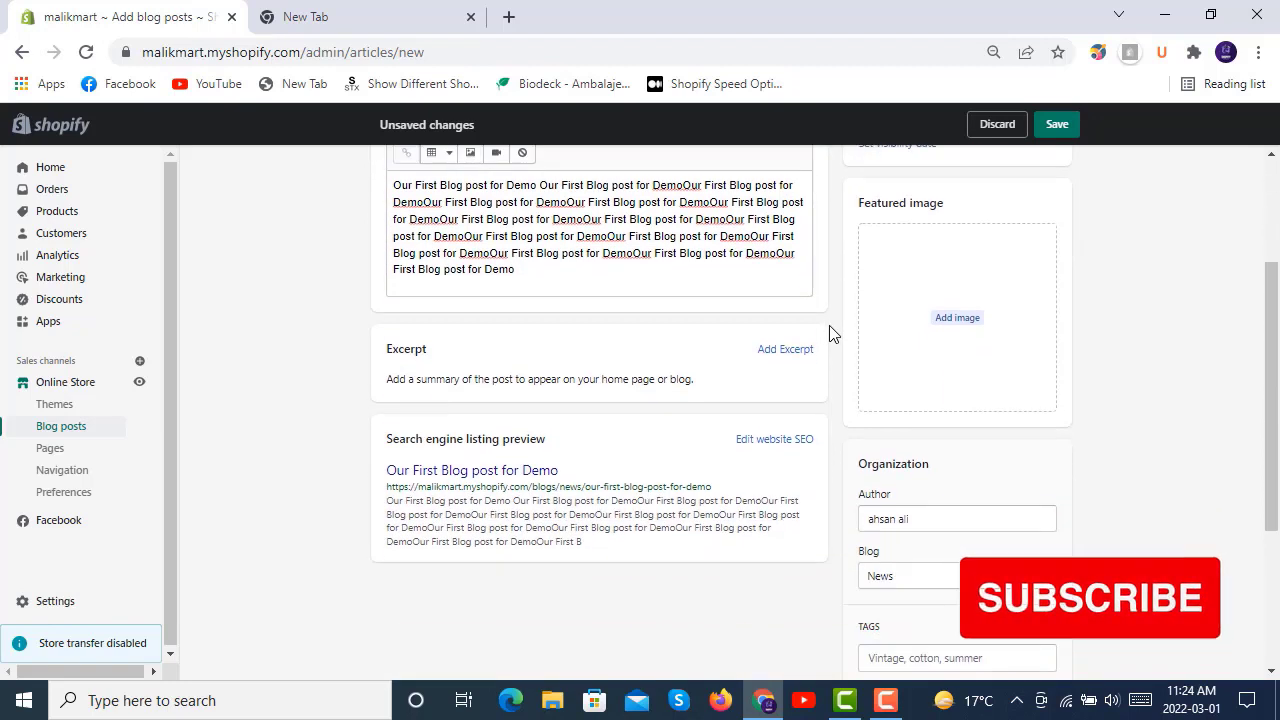
{"action": "scroll", "coordinate": [829, 330], "scroll_direction": "up", "scroll_amount": 2}
{"action": "left_click", "coordinate": [885, 346]}
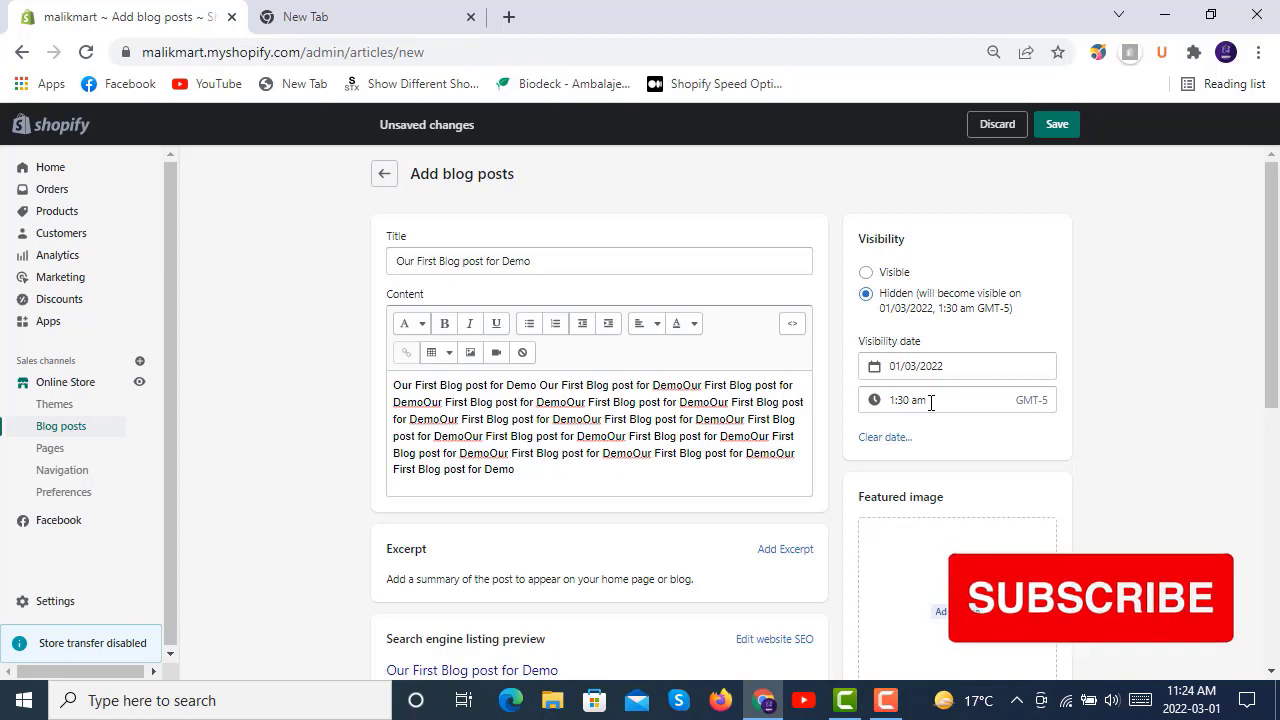
{"action": "left_click", "coordinate": [866, 273]}
Add an excerpt to the post by copying roughly the first four lines of the content into it.
{"action": "scroll", "coordinate": [850, 316], "scroll_direction": "down", "scroll_amount": 2}
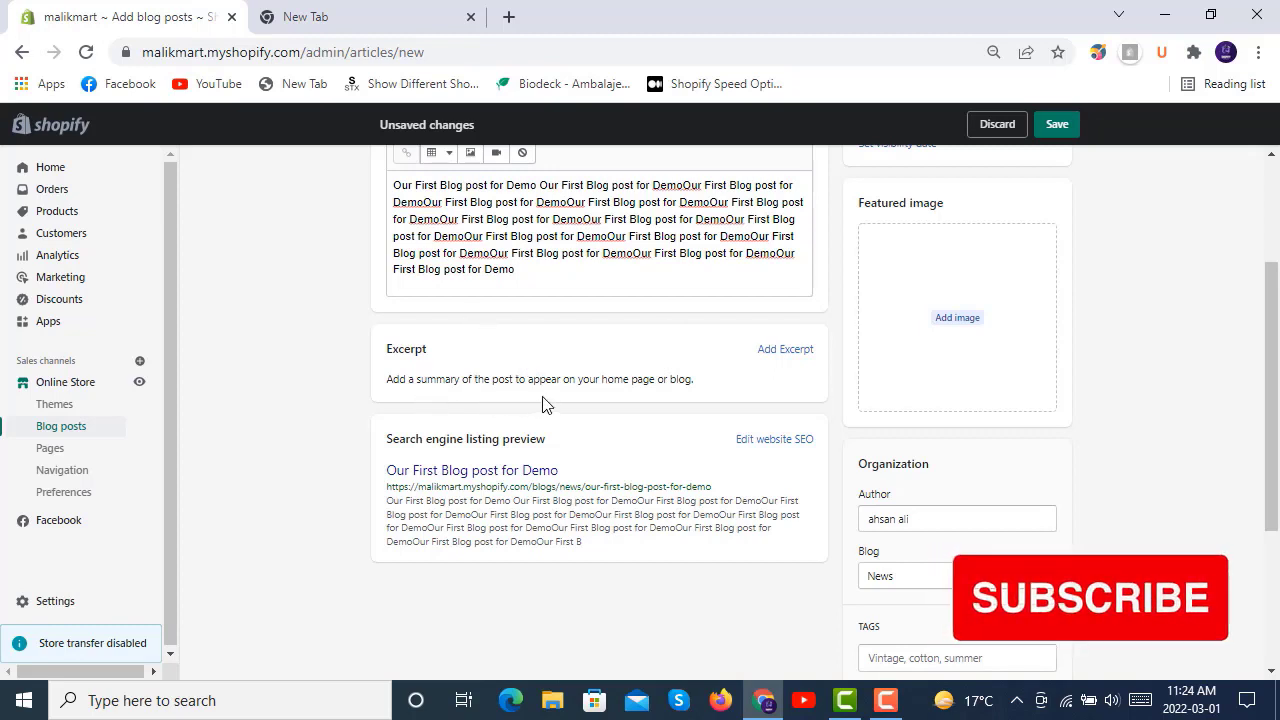
{"action": "left_click", "coordinate": [782, 350]}
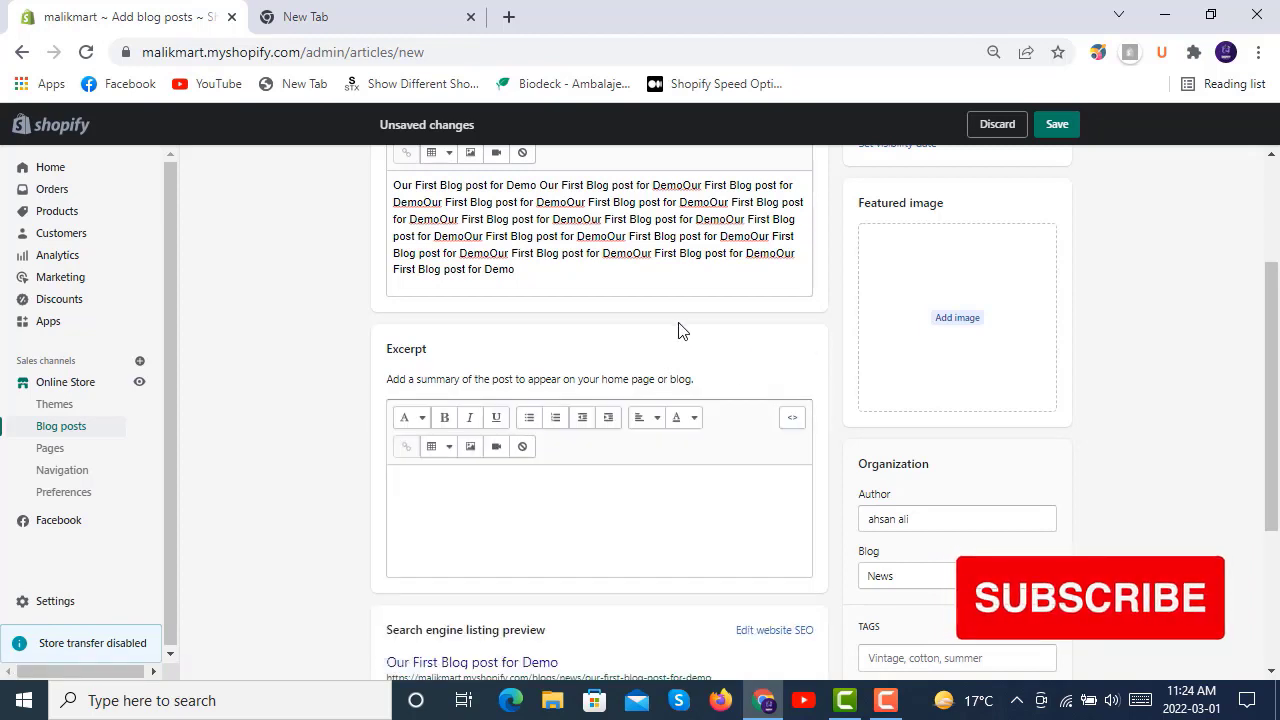
{"action": "scroll", "coordinate": [676, 330], "scroll_direction": "down", "scroll_amount": 1}
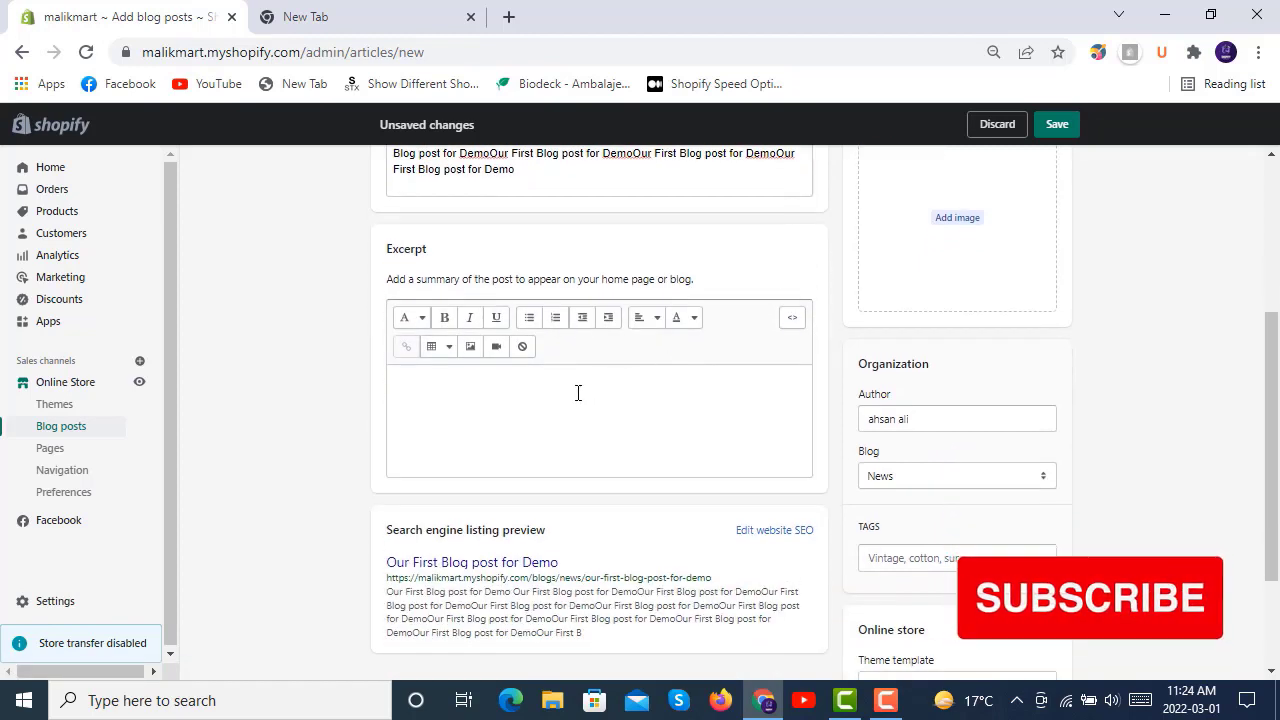
{"action": "scroll", "coordinate": [578, 393], "scroll_direction": "up", "scroll_amount": 1}
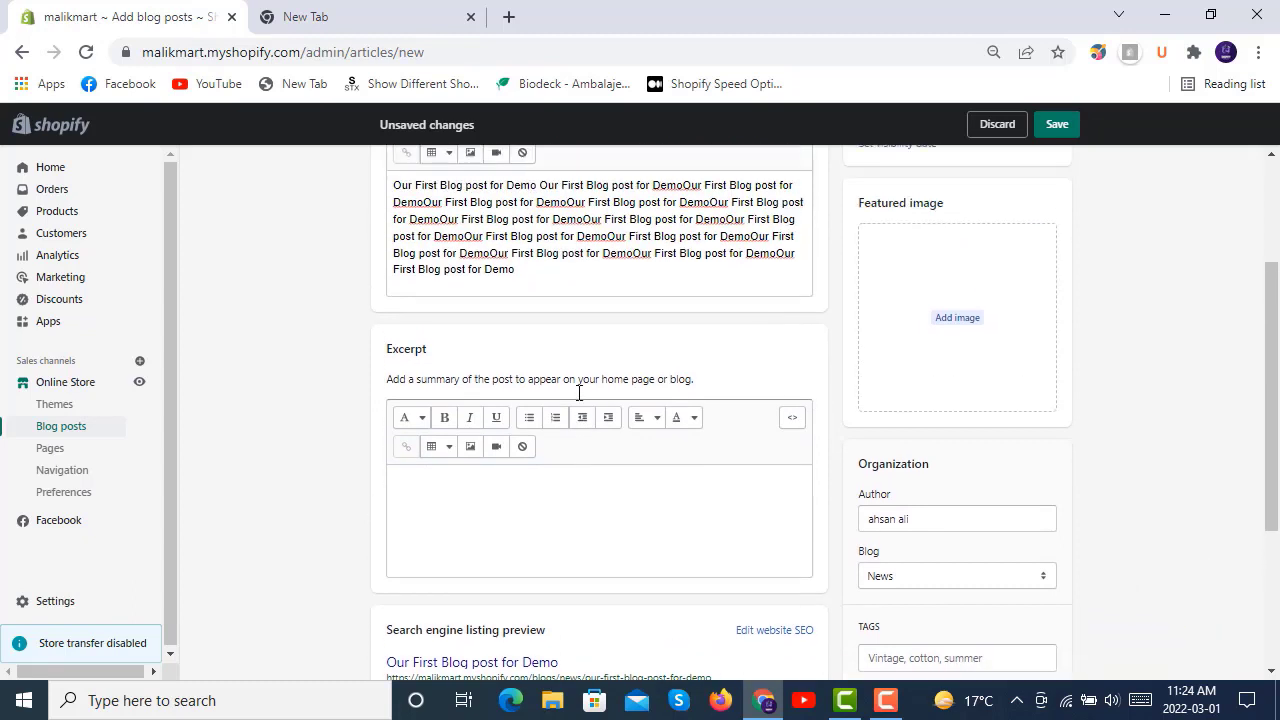
{"action": "left_click_drag", "start_coordinate": [540, 272], "coordinate": [346, 170]}
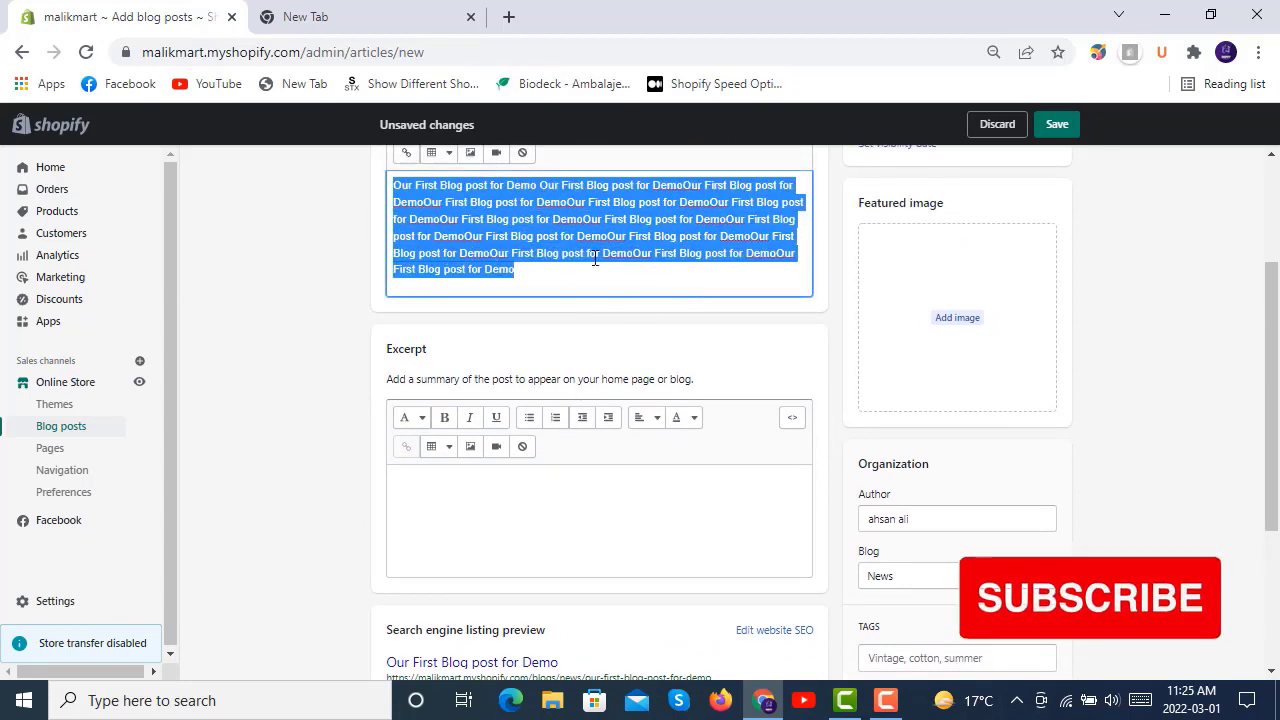
{"action": "left_click", "coordinate": [543, 219]}
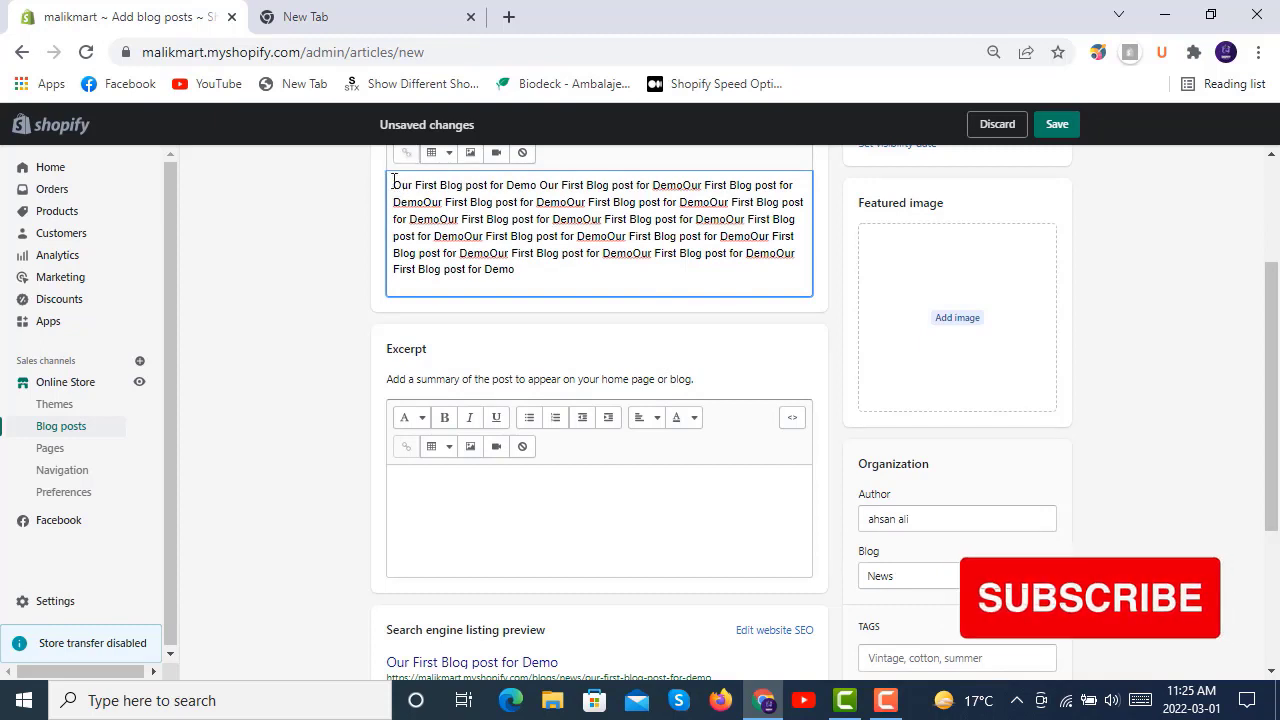
{"action": "left_click_drag", "start_coordinate": [393, 183], "coordinate": [628, 238]}
{"action": "key", "text": "ctrl+c"}
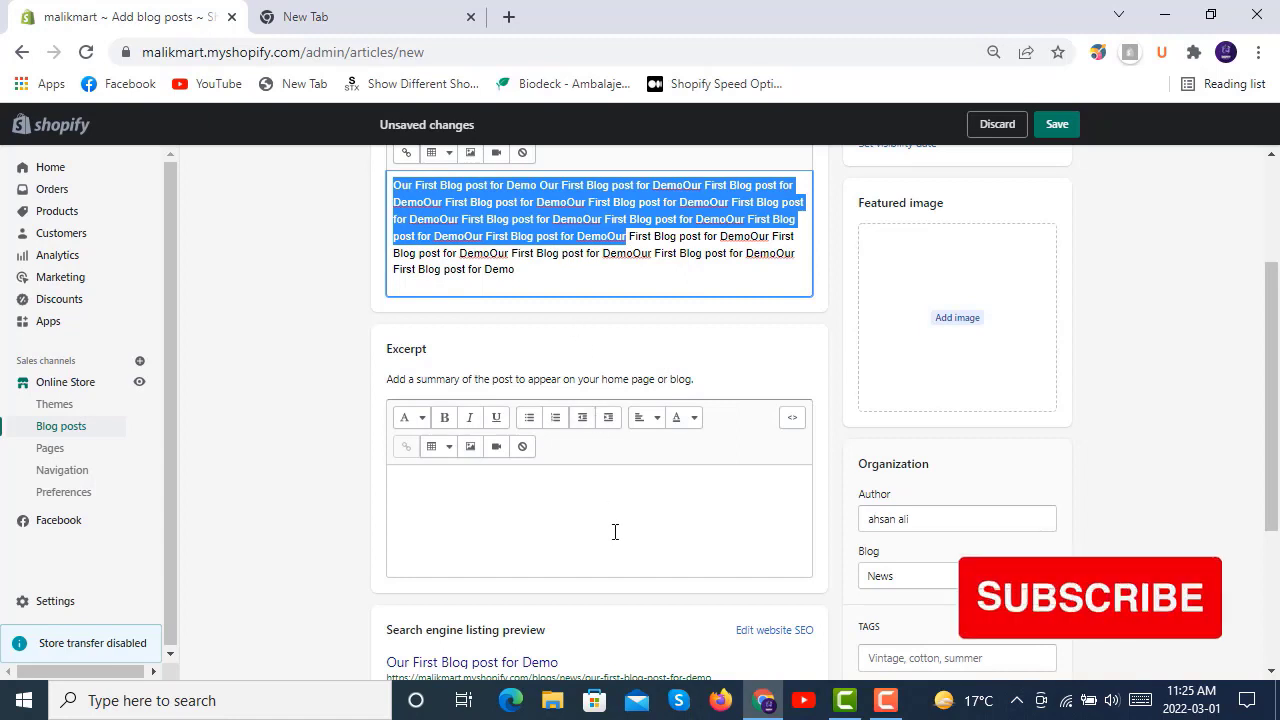
{"action": "left_click", "coordinate": [600, 482]}
{"action": "key", "text": "ctrl+v"}
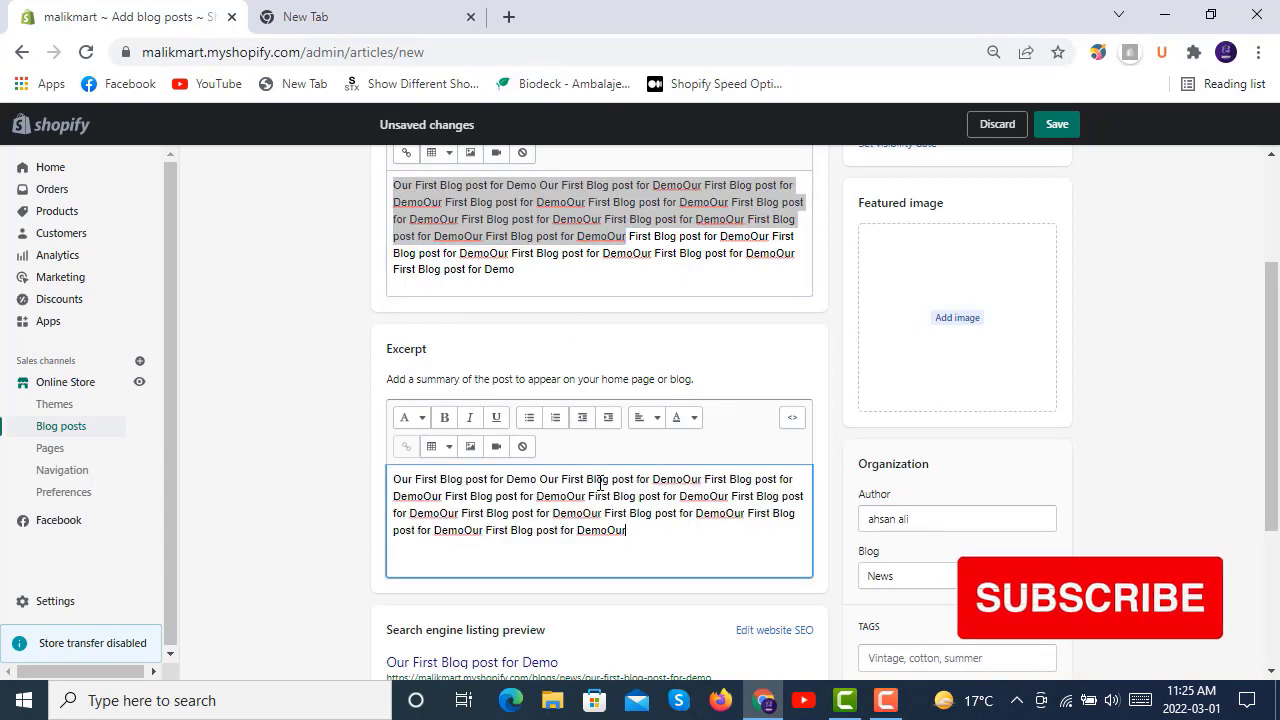
Add Crave_Theme_First_Frame.png from the projects > Crave Theme folder on Local Disk (E:) as the featured image.
{"action": "left_click", "coordinate": [963, 323]}
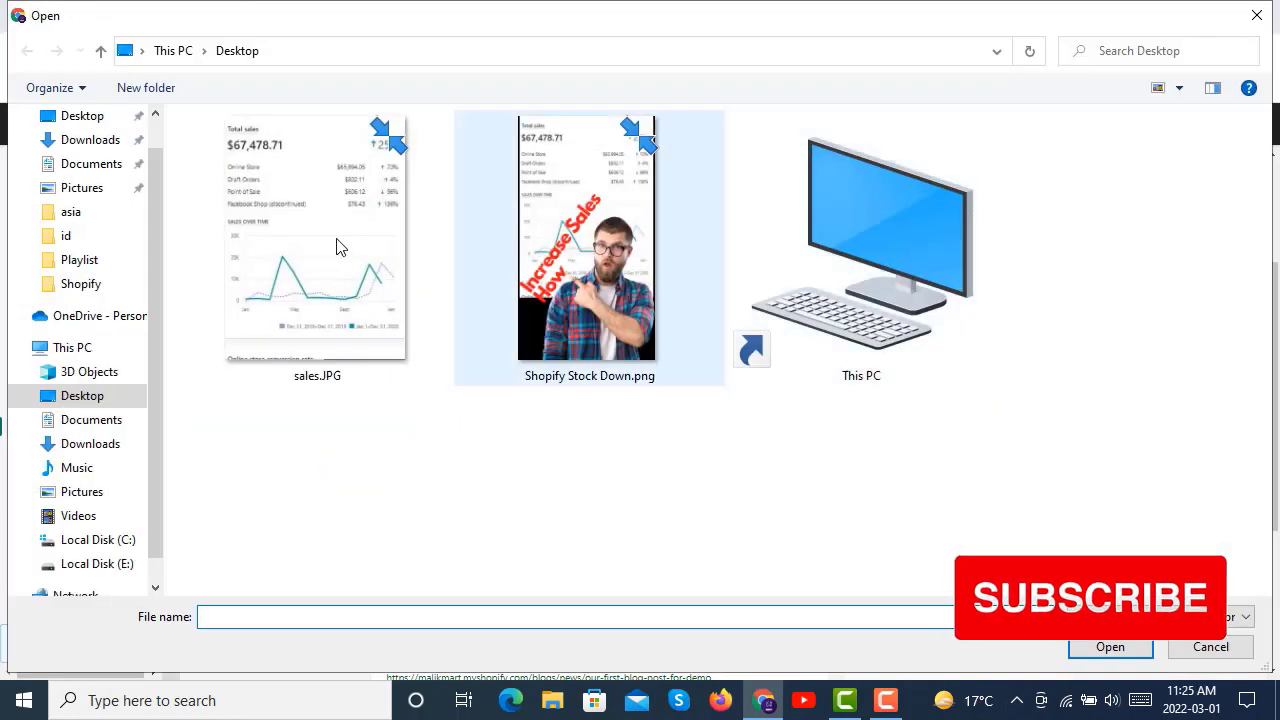
{"action": "left_click", "coordinate": [100, 51]}
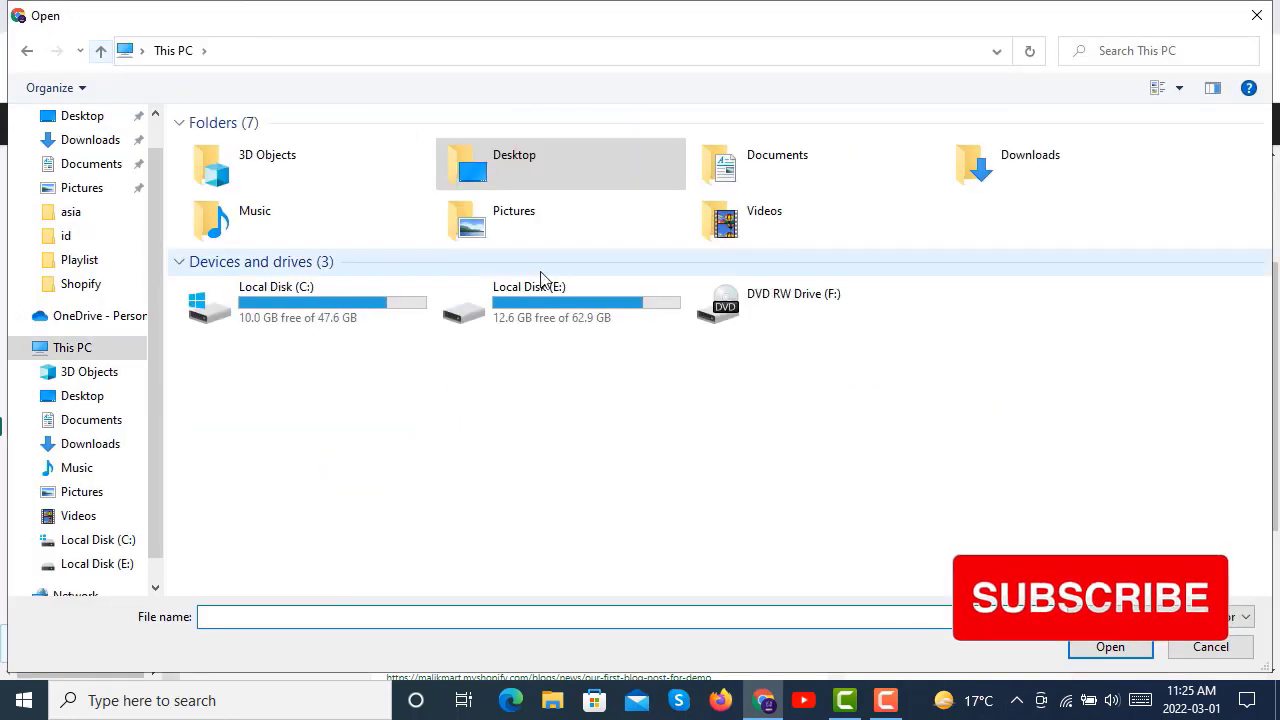
{"action": "double_click", "coordinate": [569, 298]}
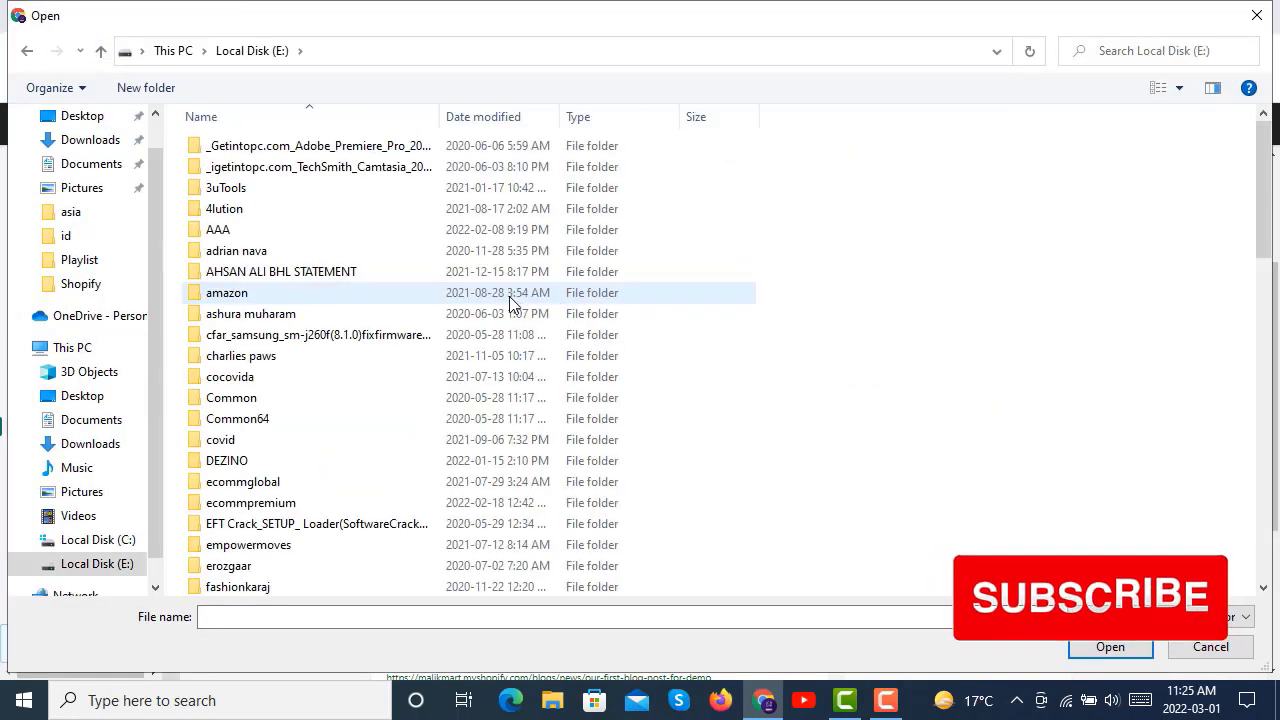
{"action": "scroll", "coordinate": [330, 344], "scroll_direction": "down", "scroll_amount": 12}
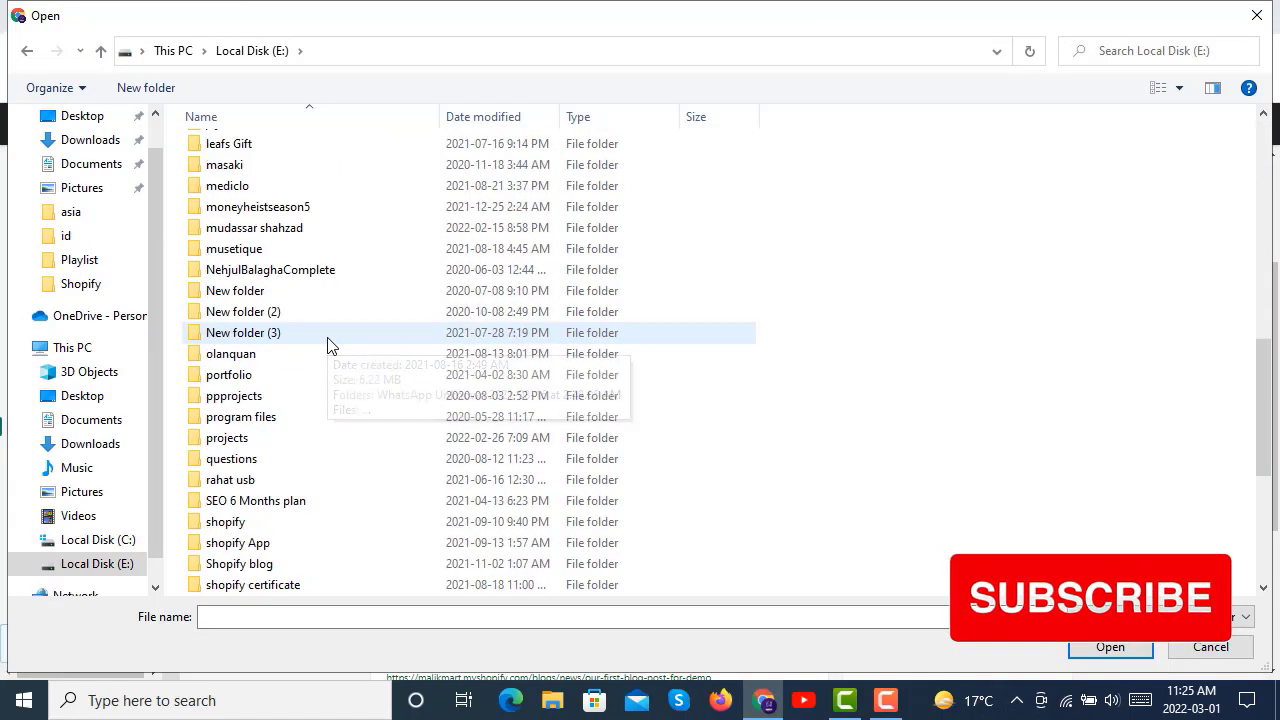
{"action": "double_click", "coordinate": [280, 440]}
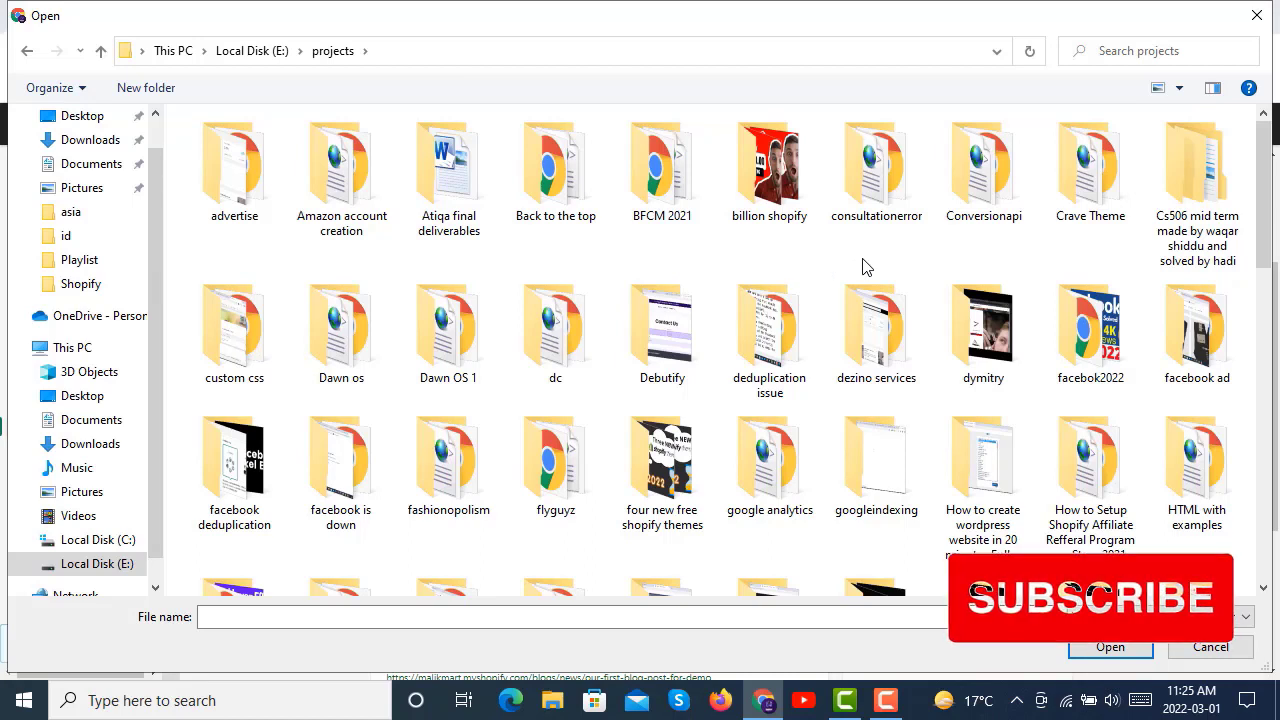
{"action": "left_click", "coordinate": [1088, 175]}
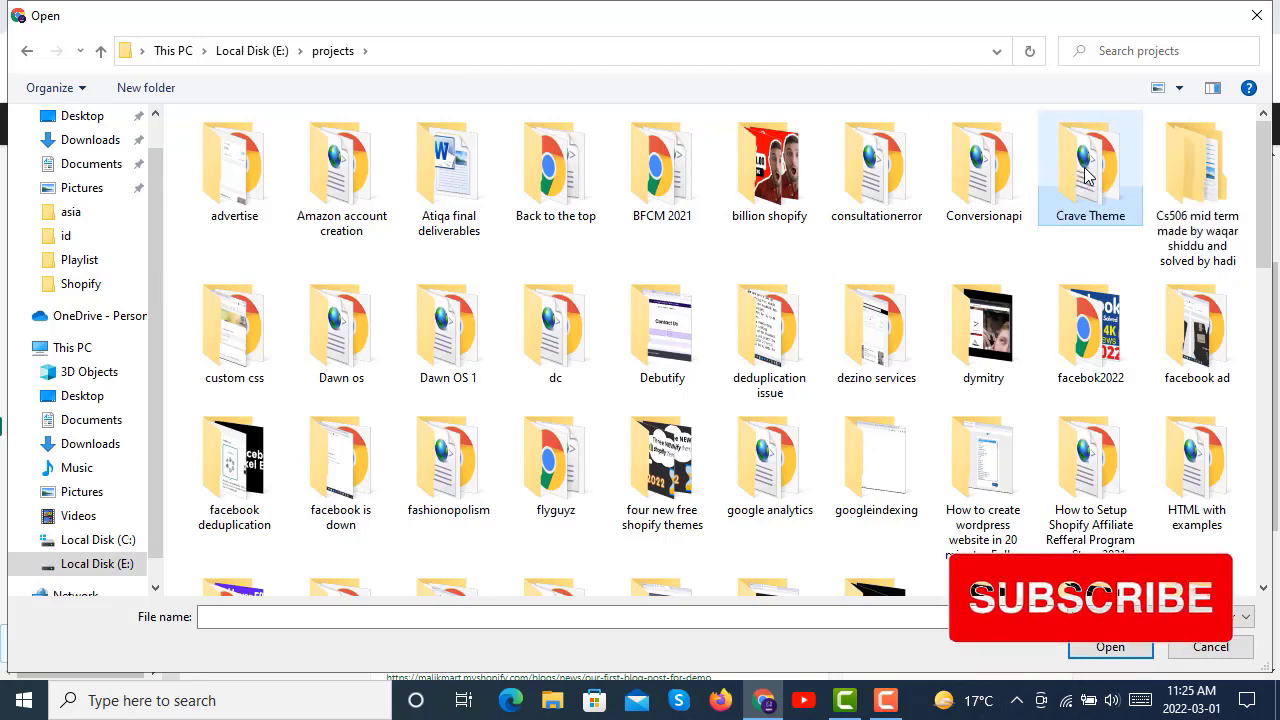
{"action": "double_click", "coordinate": [1088, 175]}
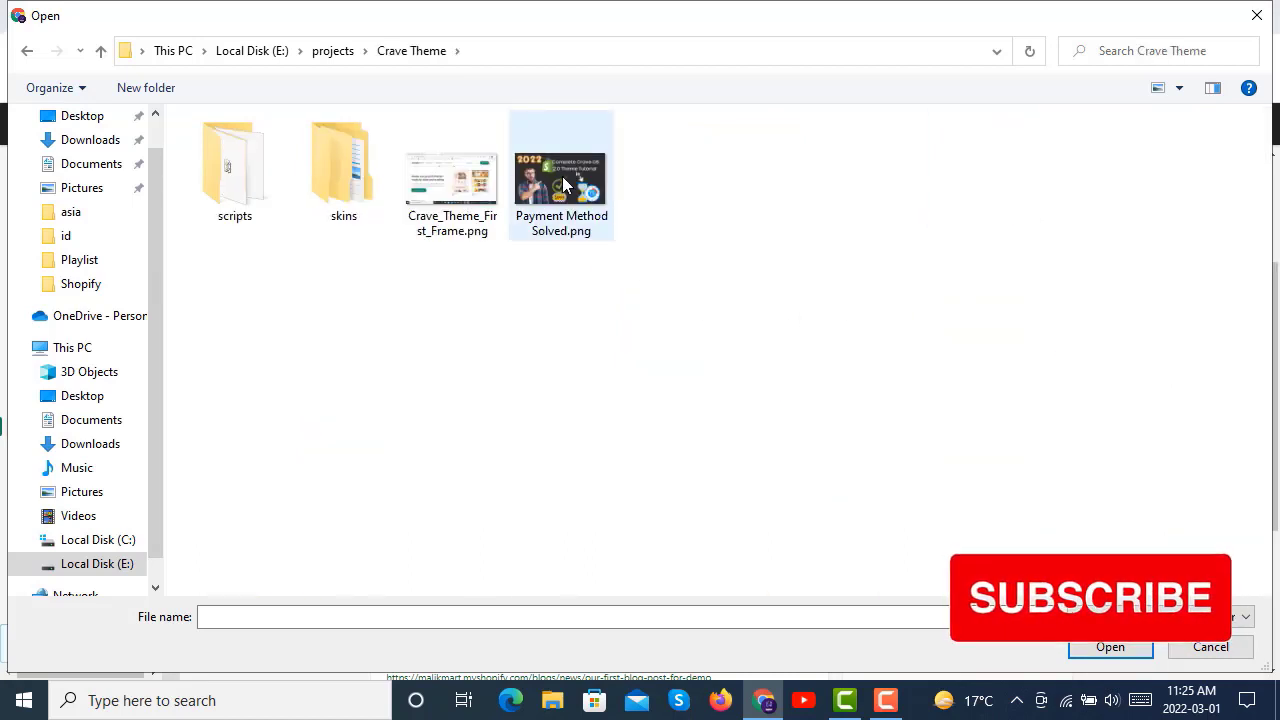
{"action": "double_click", "coordinate": [447, 176]}
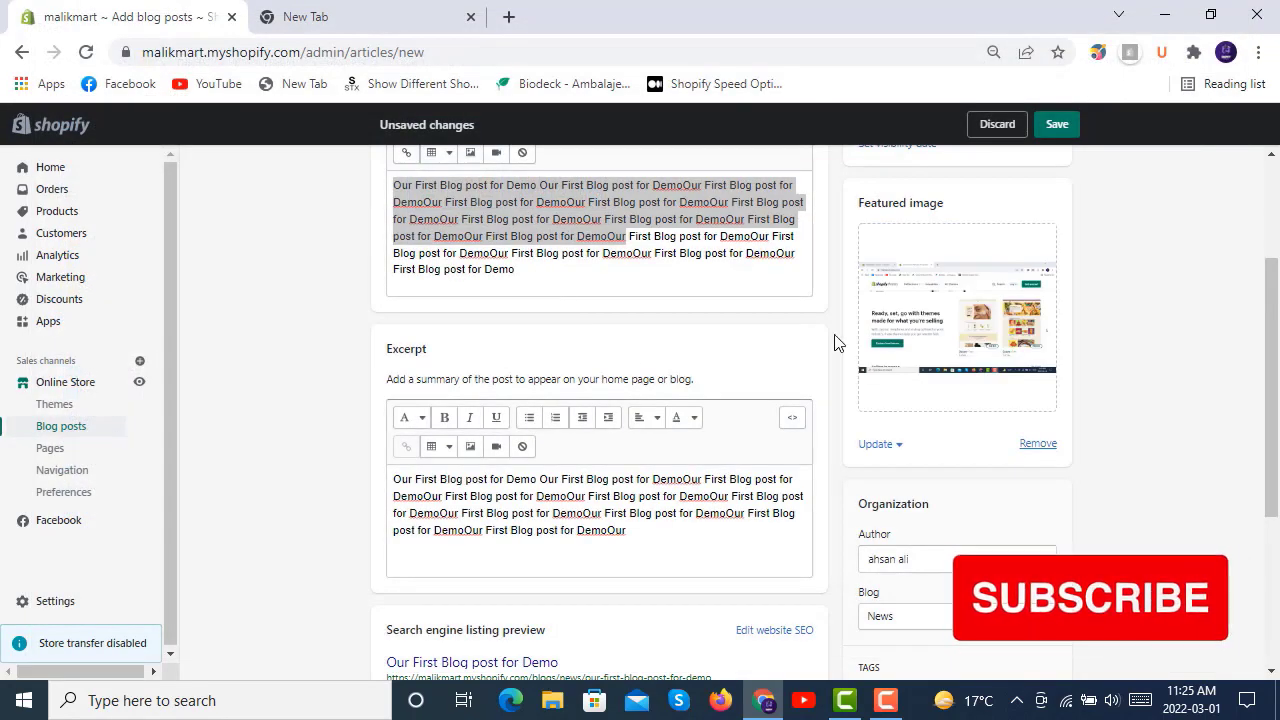
Look at the available author choices for the post.
{"action": "scroll", "coordinate": [838, 343], "scroll_direction": "down", "scroll_amount": 3}
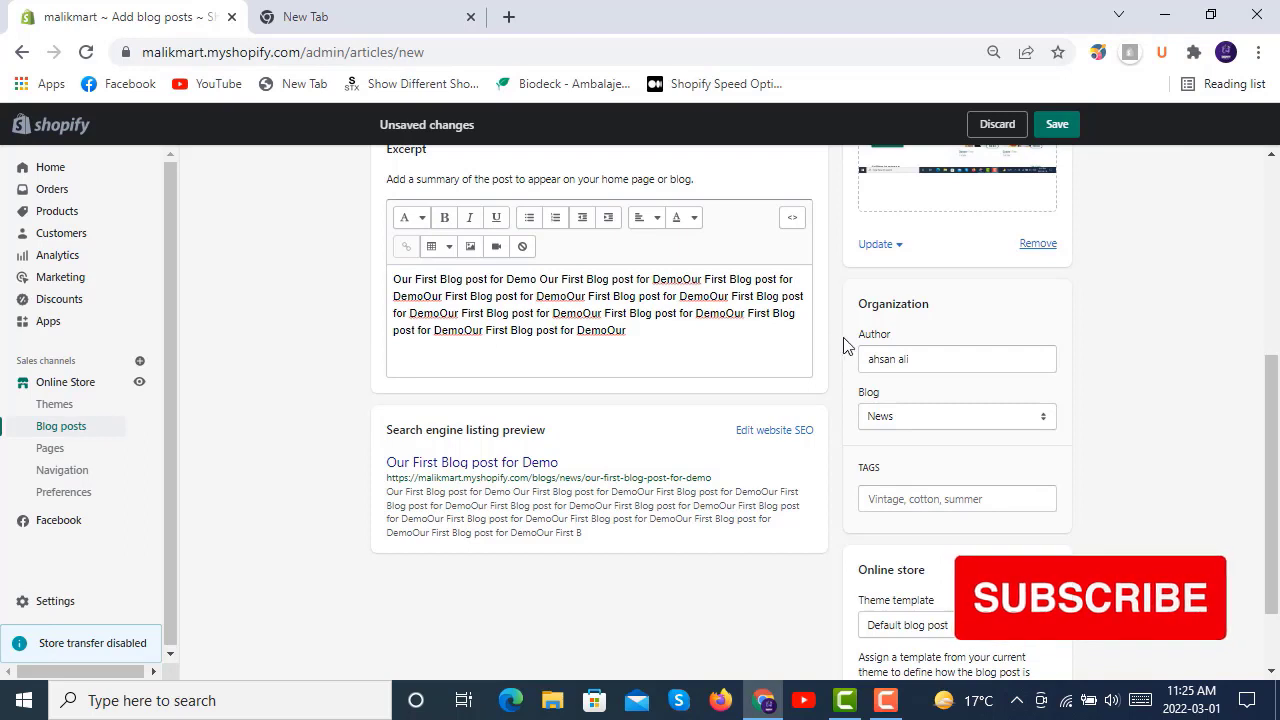
{"action": "left_click", "coordinate": [932, 362]}
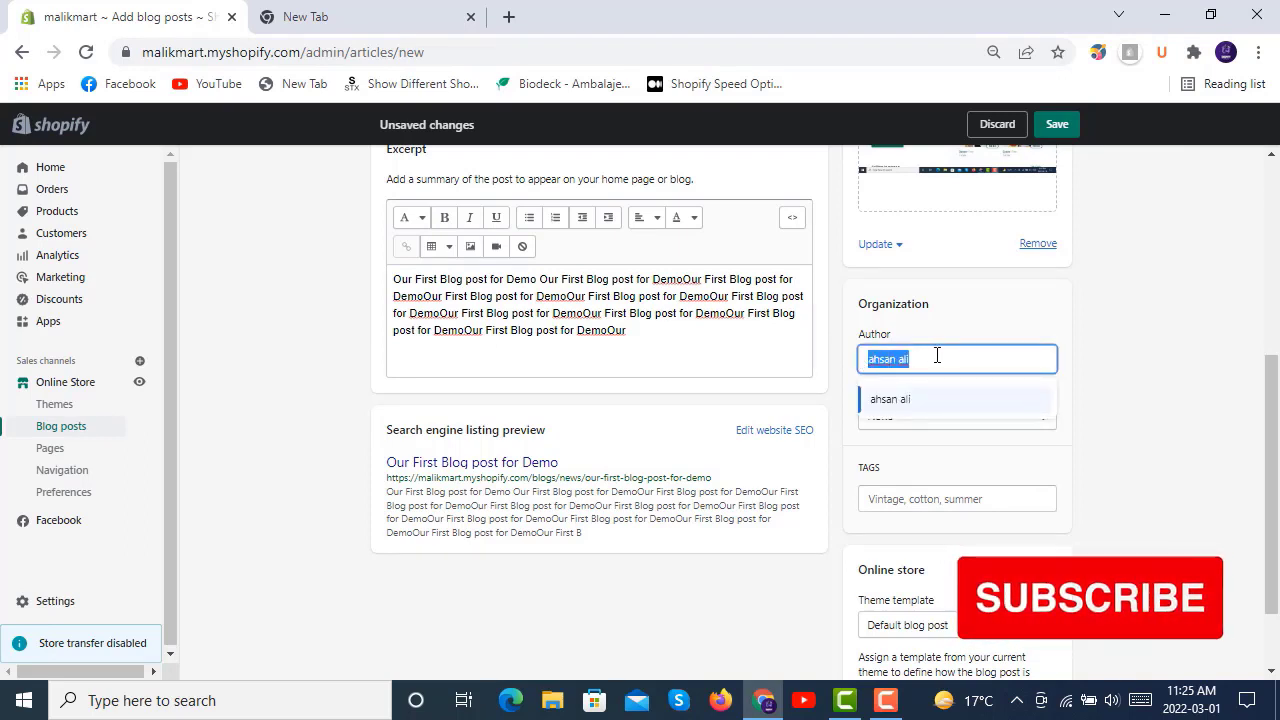
{"action": "left_click", "coordinate": [841, 350]}
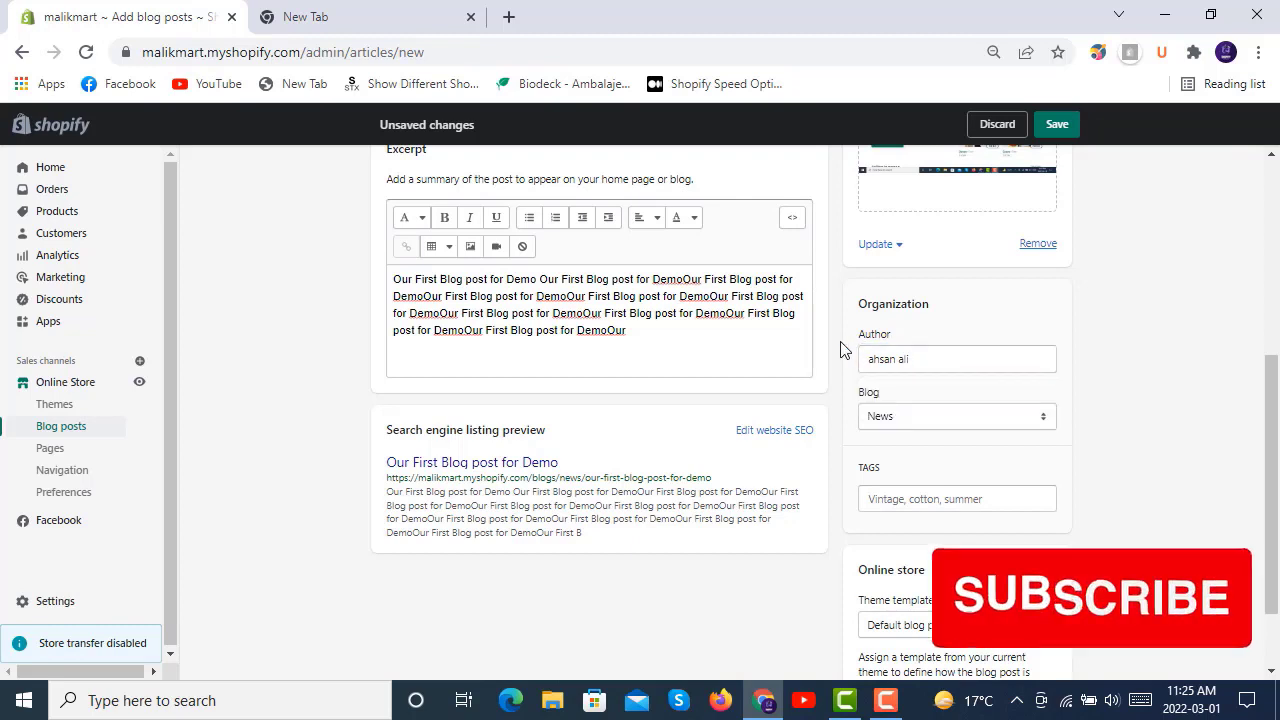
Try the "Create a new blog" option for the post's blog, and switch the selection back to News.
{"action": "left_click", "coordinate": [907, 421]}
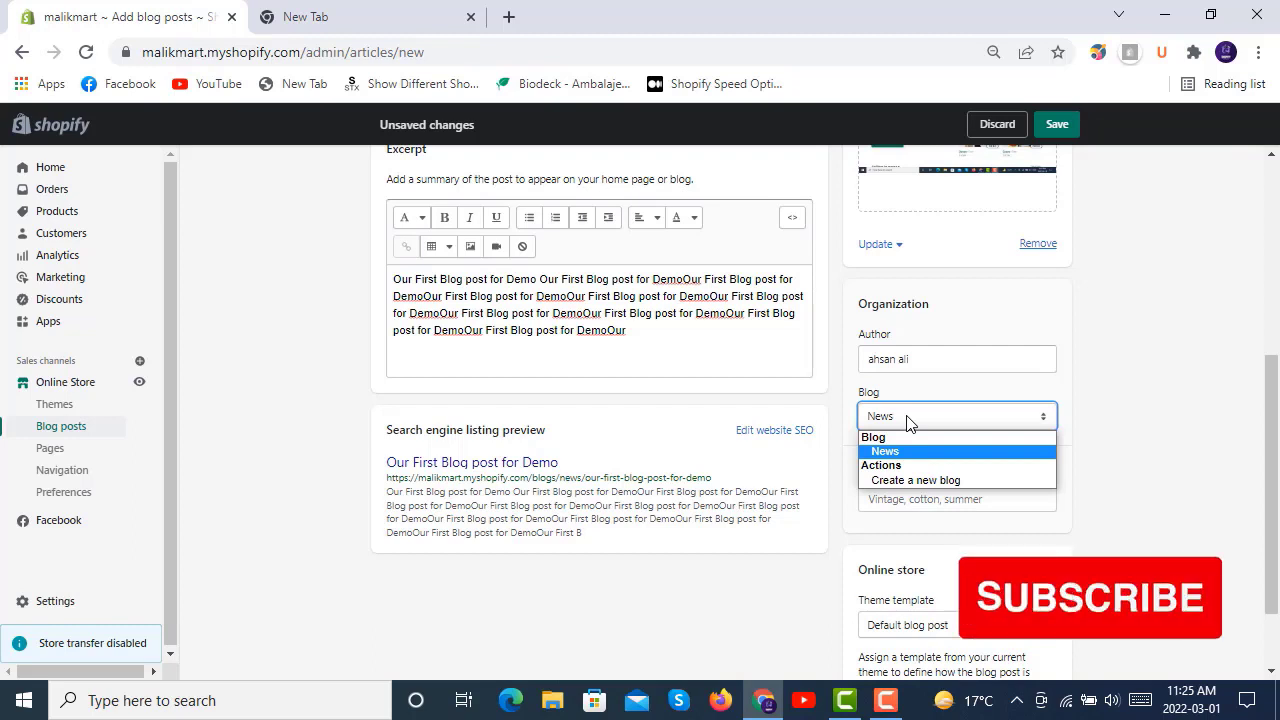
{"action": "left_click", "coordinate": [934, 481]}
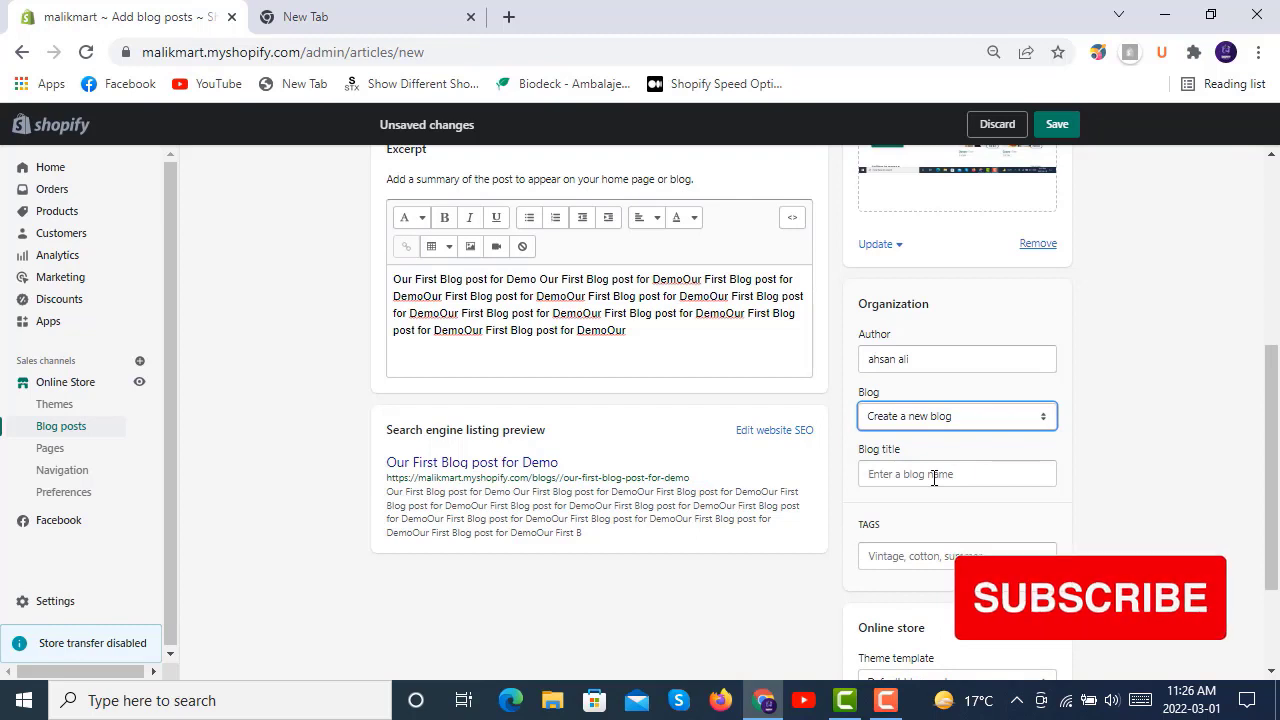
{"action": "left_click", "coordinate": [940, 418]}
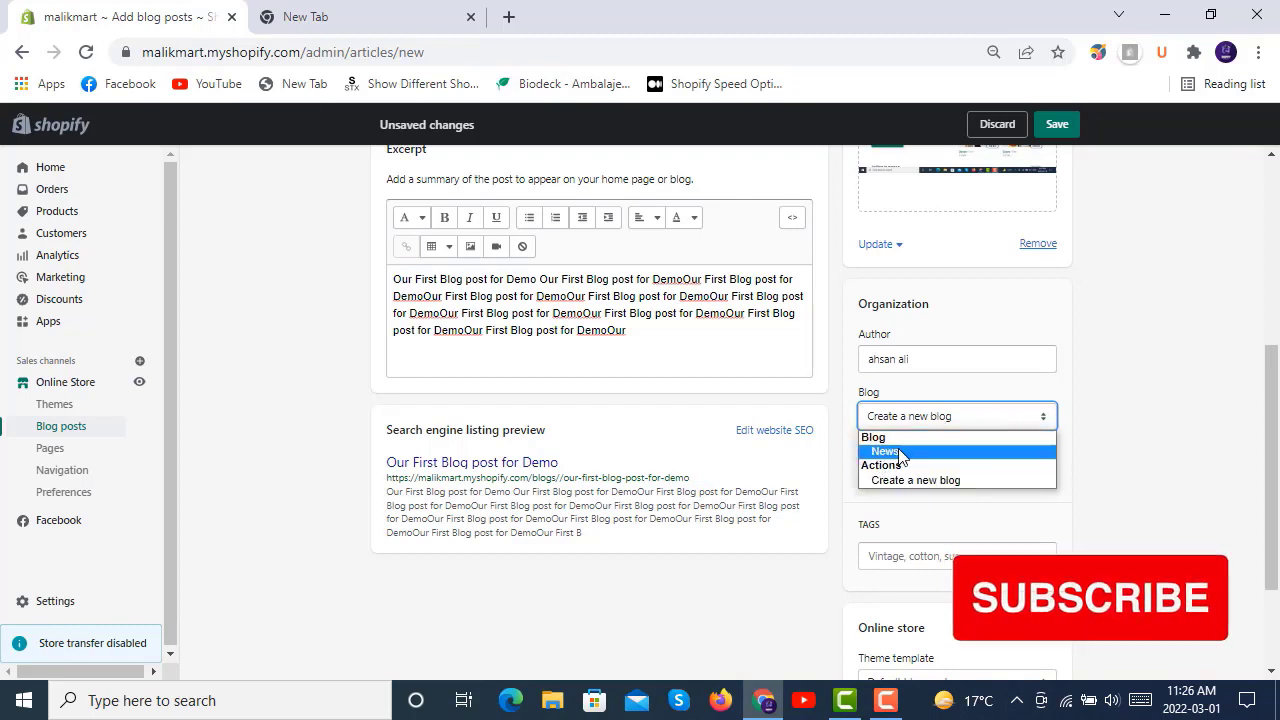
{"action": "left_click", "coordinate": [900, 451]}
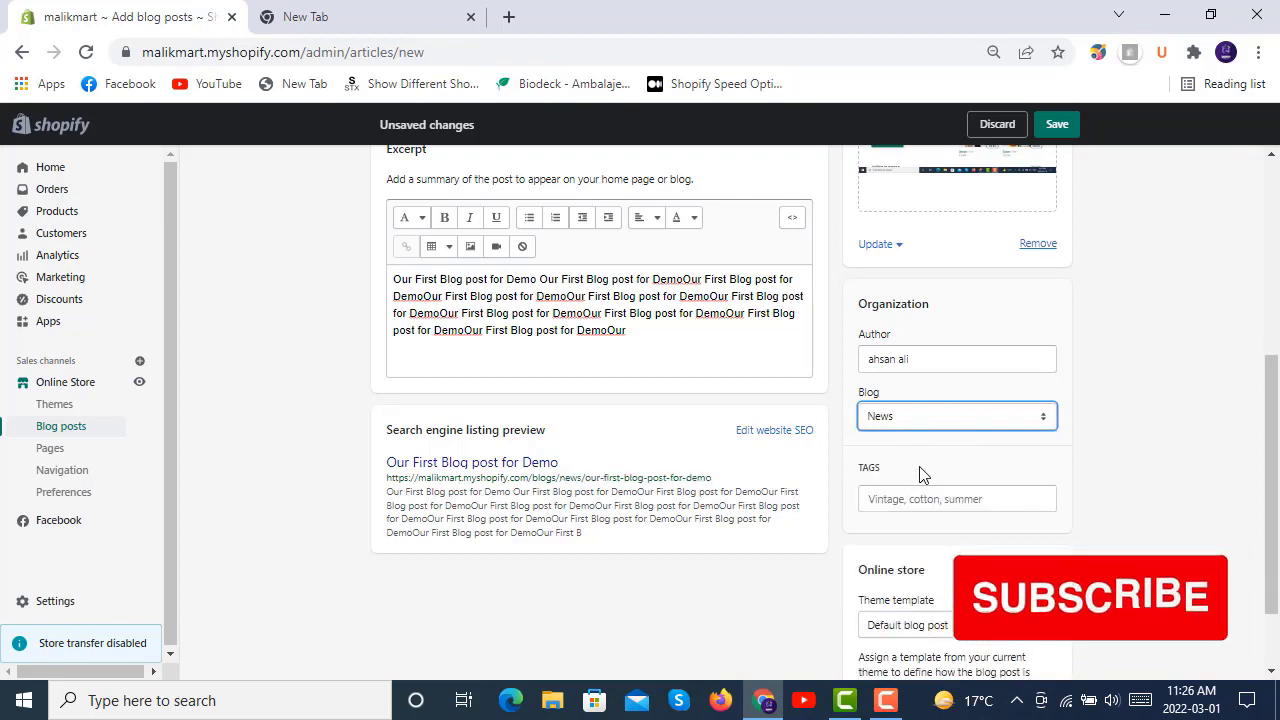
Enter demo in the post's tags, dismissing the Skype notification that covers the field.
{"action": "left_click", "coordinate": [912, 498]}
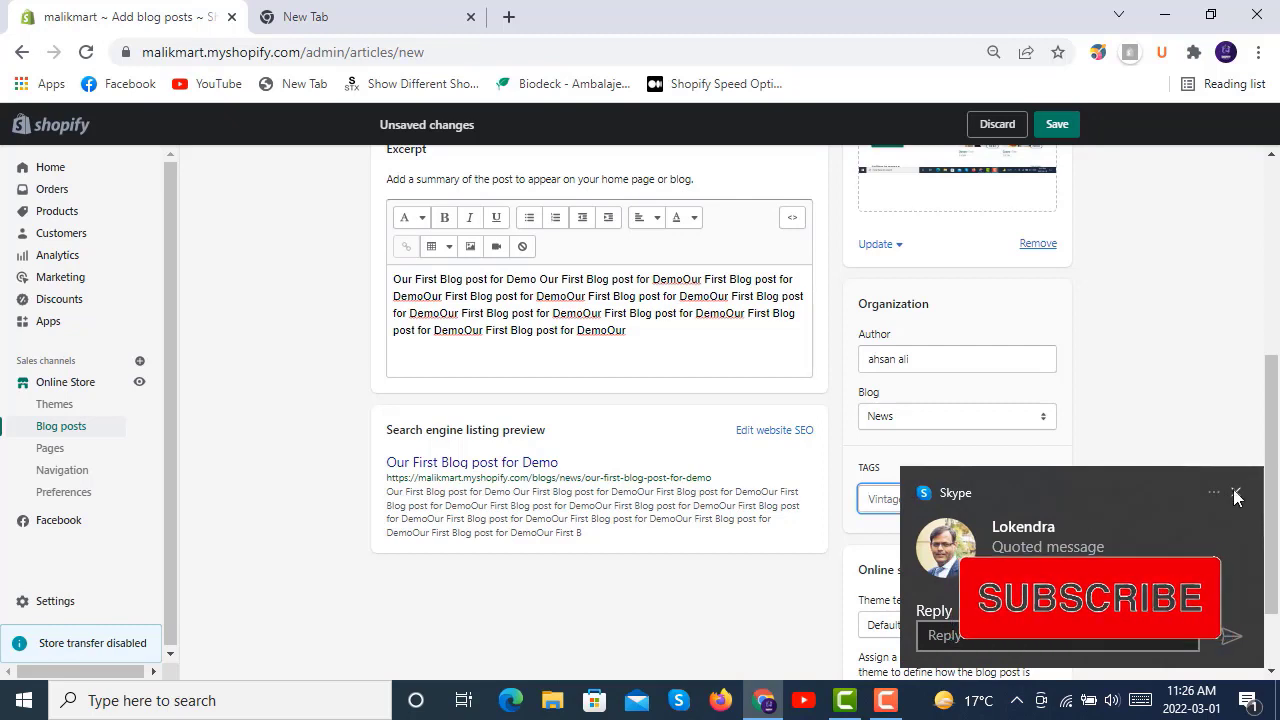
{"action": "left_click", "coordinate": [1236, 494]}
{"action": "left_click", "coordinate": [922, 498]}
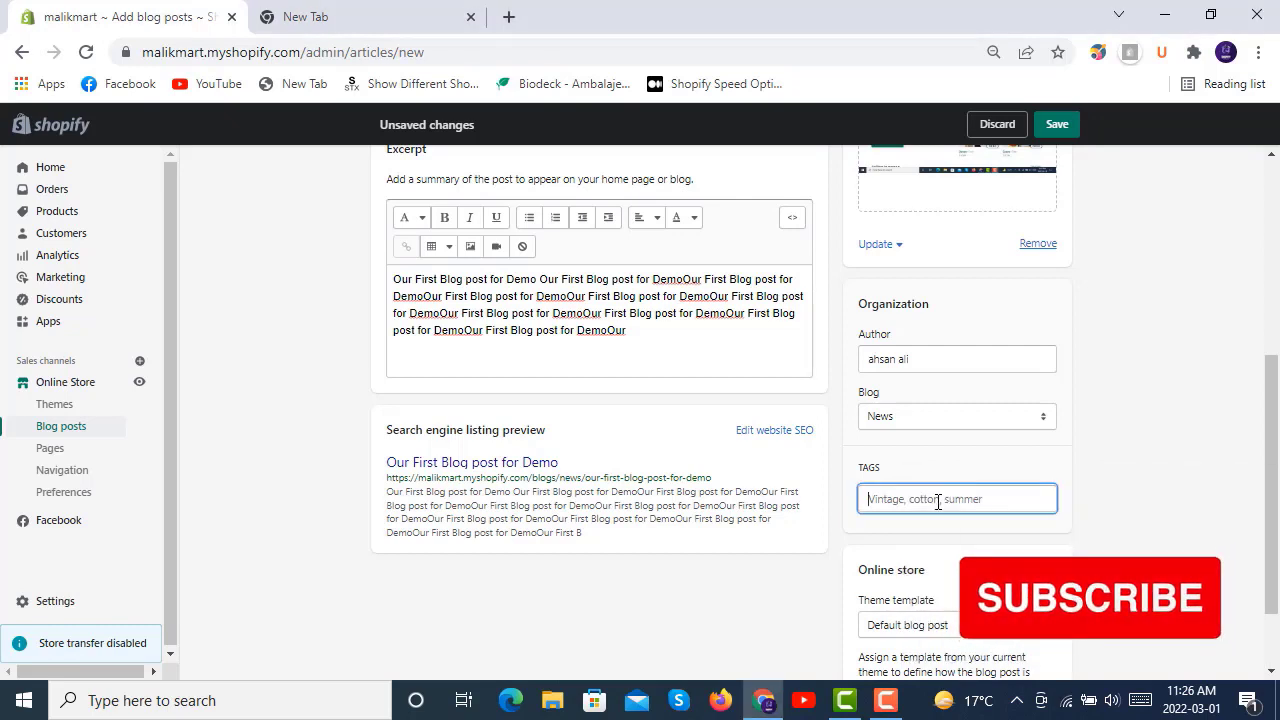
{"action": "type", "text": "demo"}
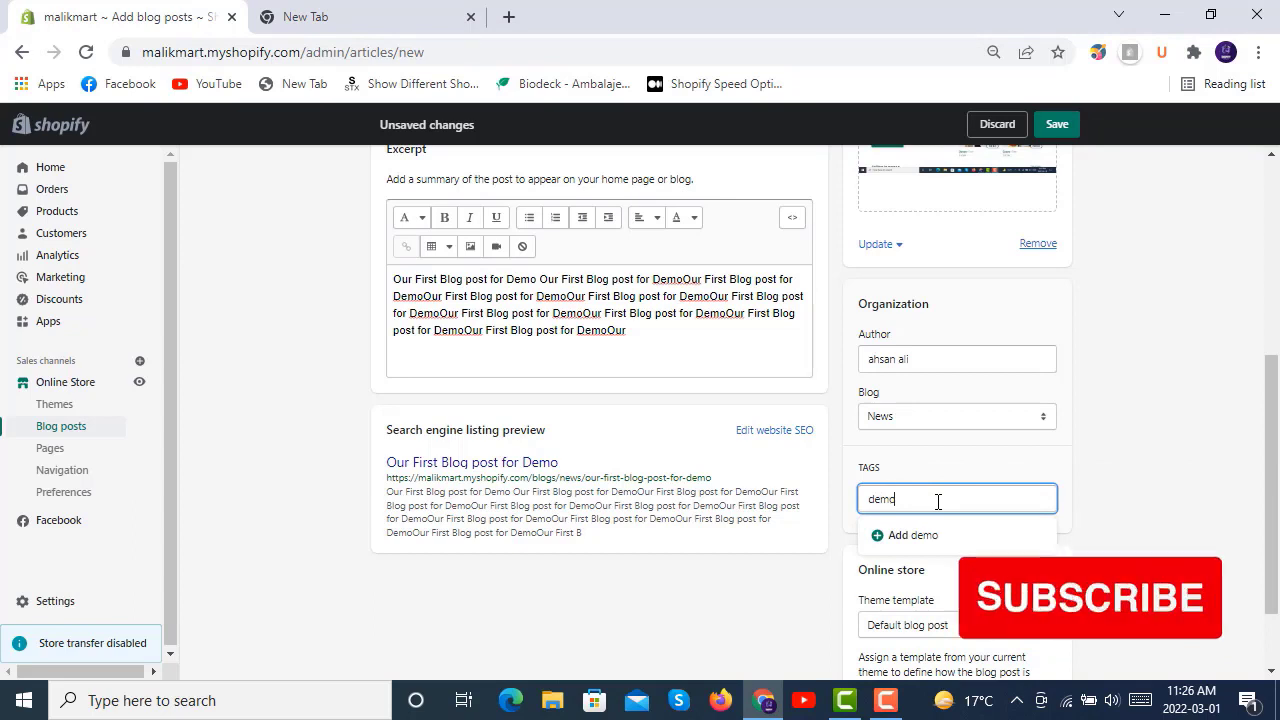
{"action": "left_click", "coordinate": [975, 479]}
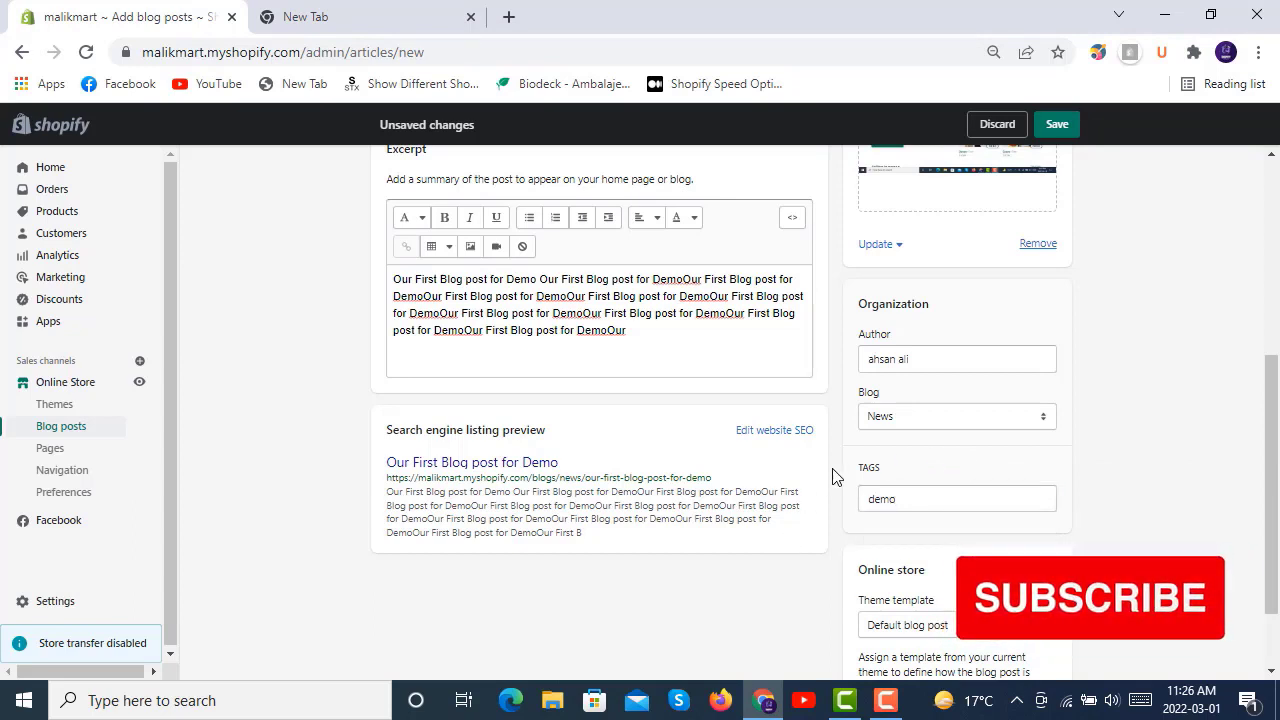
Keep Default blog post as the theme template and save the new blog post.
{"action": "scroll", "coordinate": [835, 476], "scroll_direction": "down", "scroll_amount": 2}
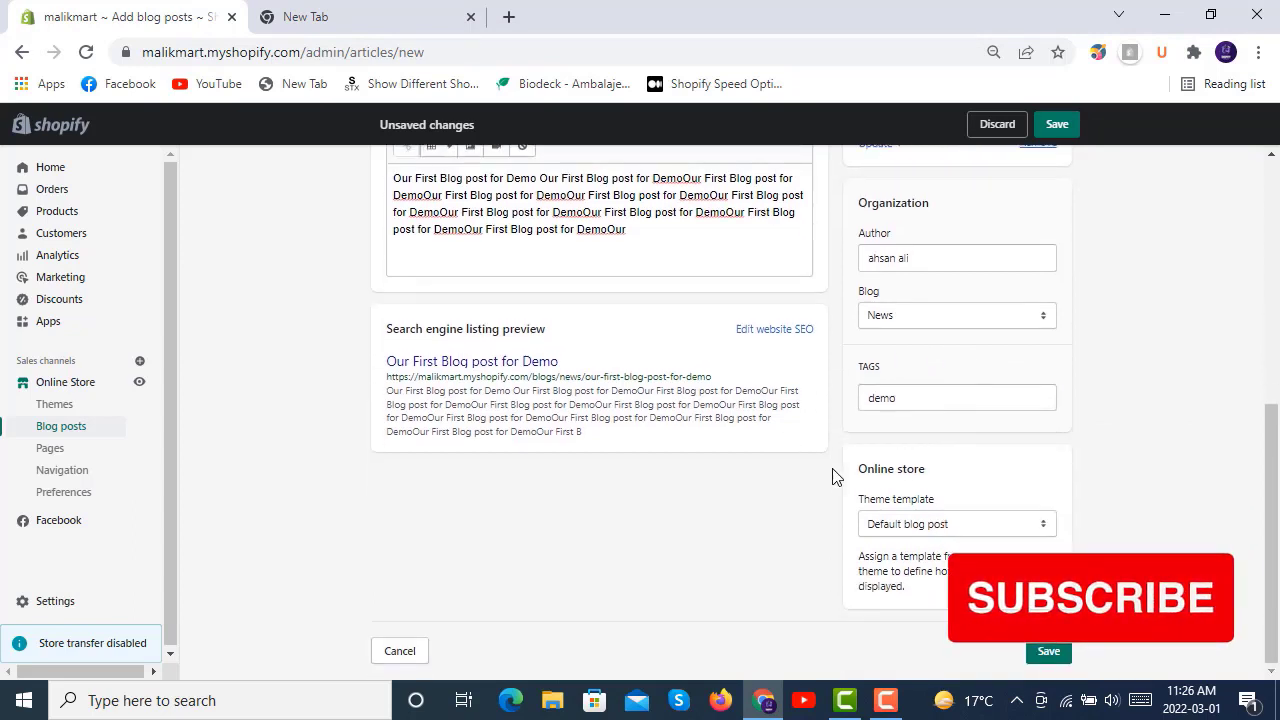
{"action": "left_click", "coordinate": [950, 525]}
{"action": "left_click", "coordinate": [950, 528]}
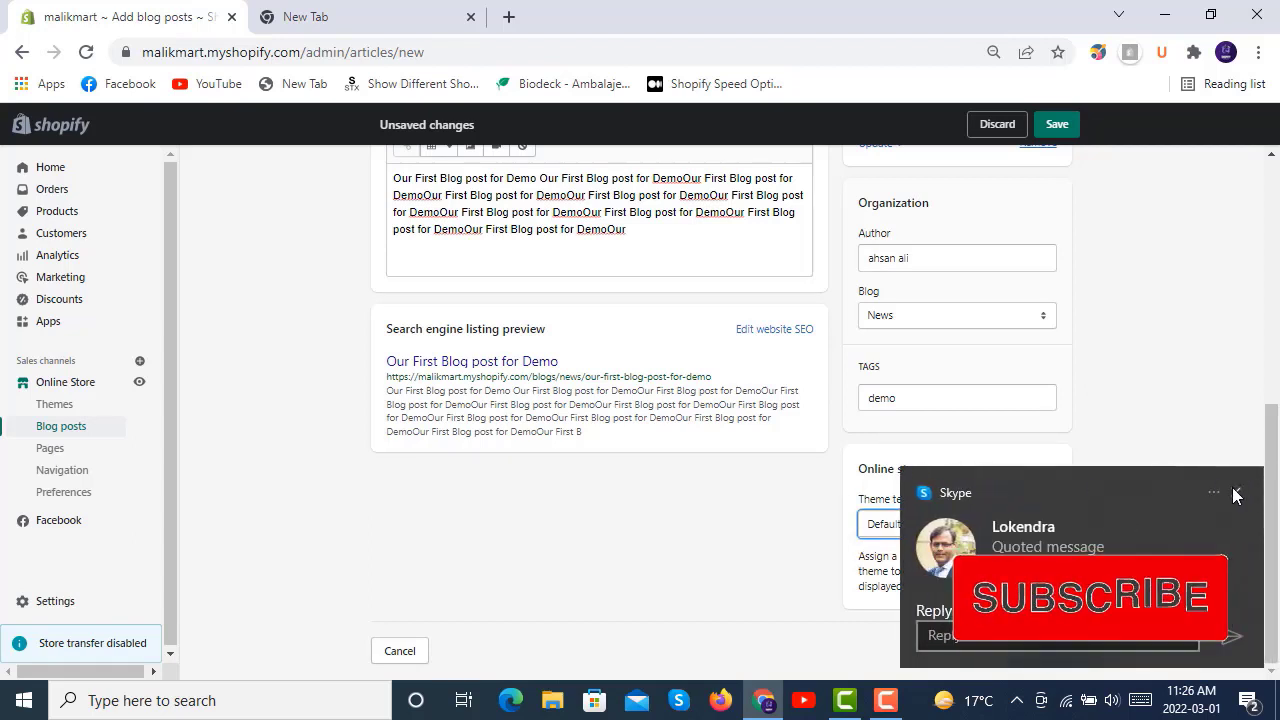
{"action": "left_click", "coordinate": [1237, 493]}
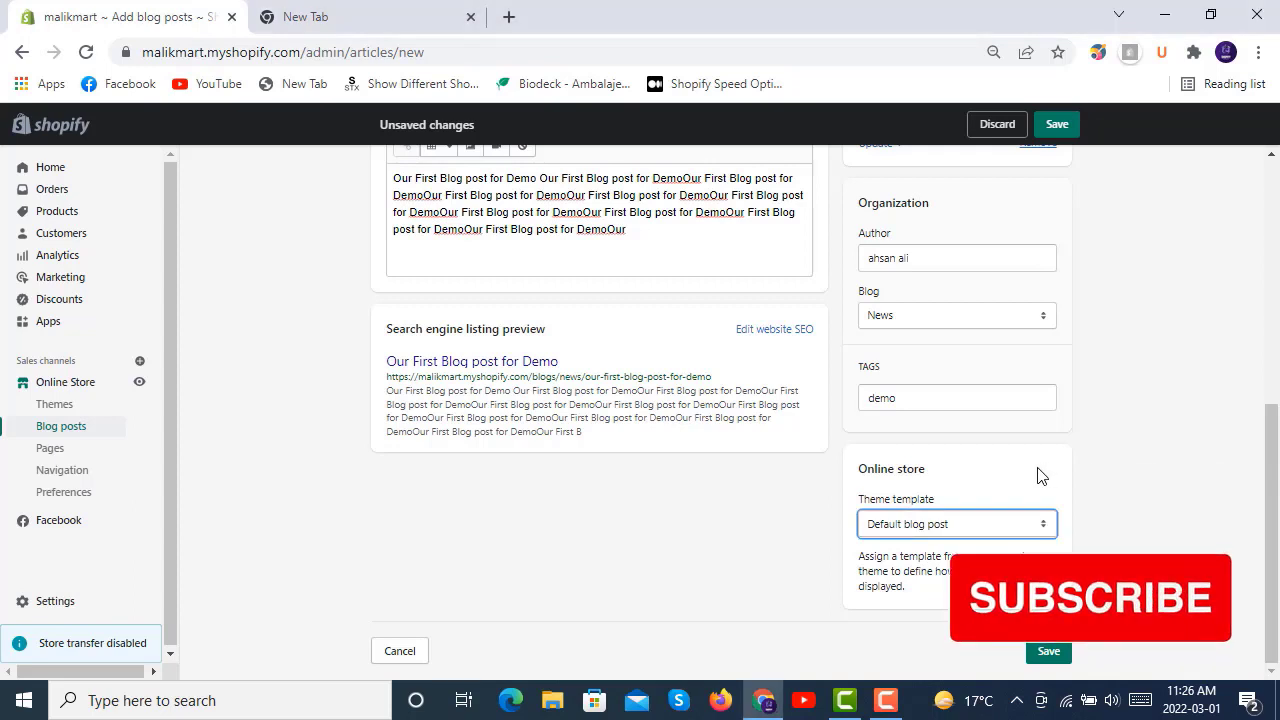
{"action": "left_click", "coordinate": [1050, 651]}
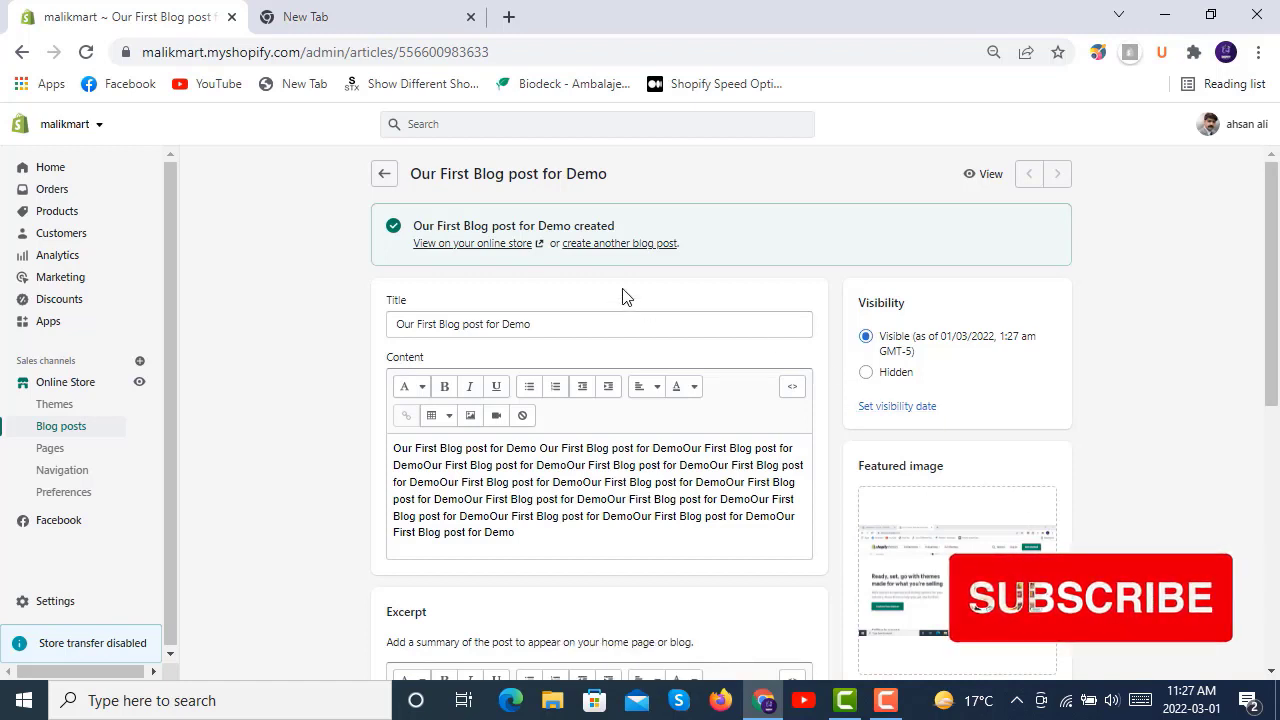
View the saved post on the online store and inspect the post handle in its web address.
{"action": "left_click", "coordinate": [449, 246]}
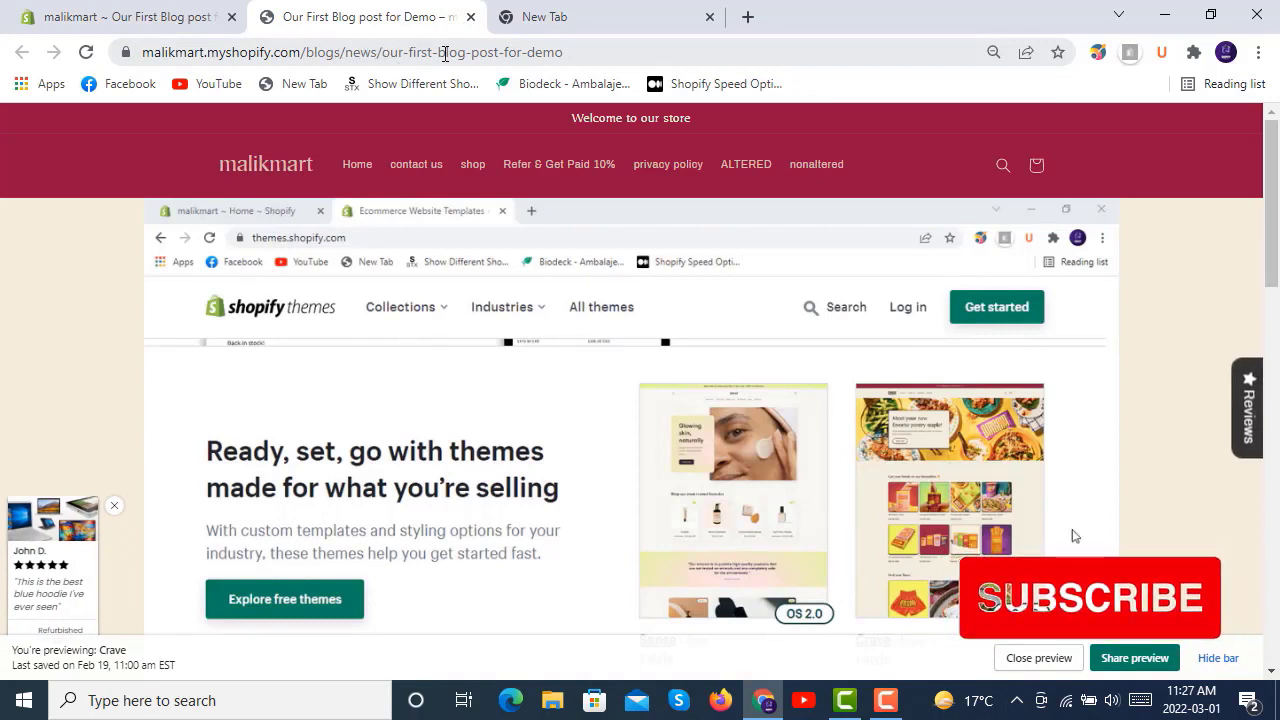
{"action": "left_click_drag", "start_coordinate": [570, 52], "coordinate": [386, 57]}
{"action": "left_click", "coordinate": [637, 47]}
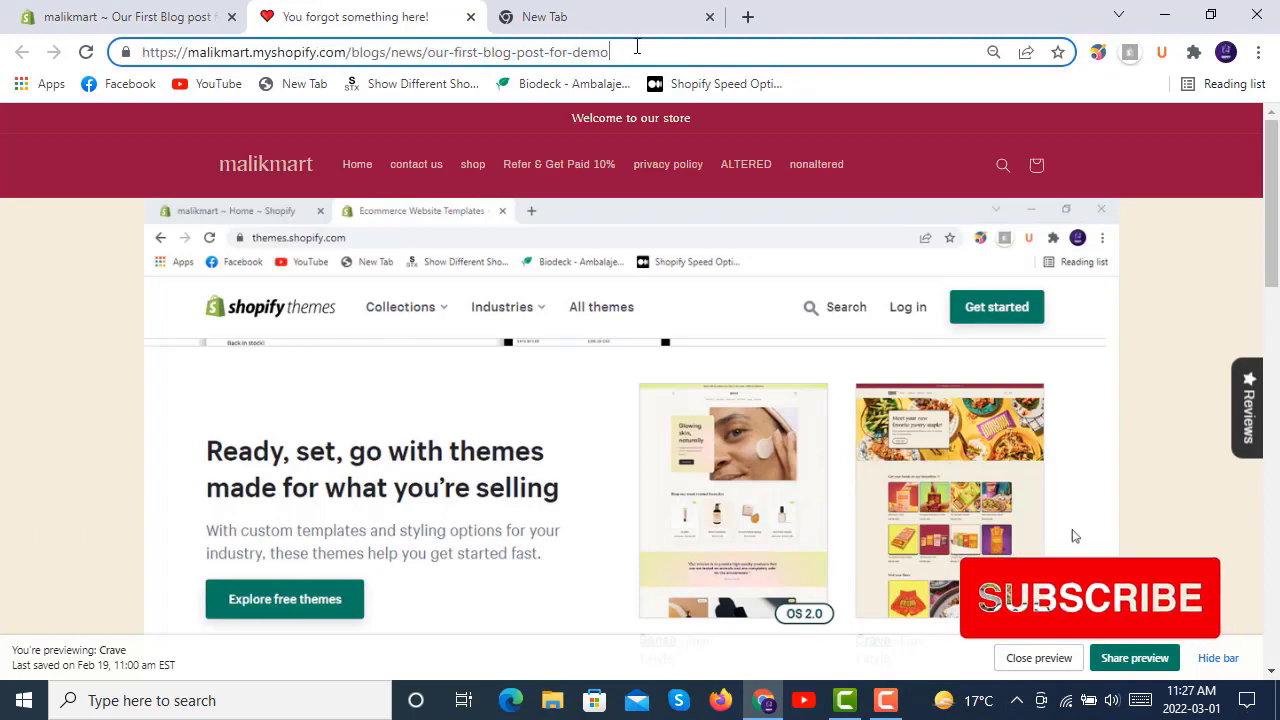
Examine the live post's featured image, title, date, author and content, and return to the post's admin page.
{"action": "scroll", "coordinate": [497, 334], "scroll_direction": "down", "scroll_amount": 3}
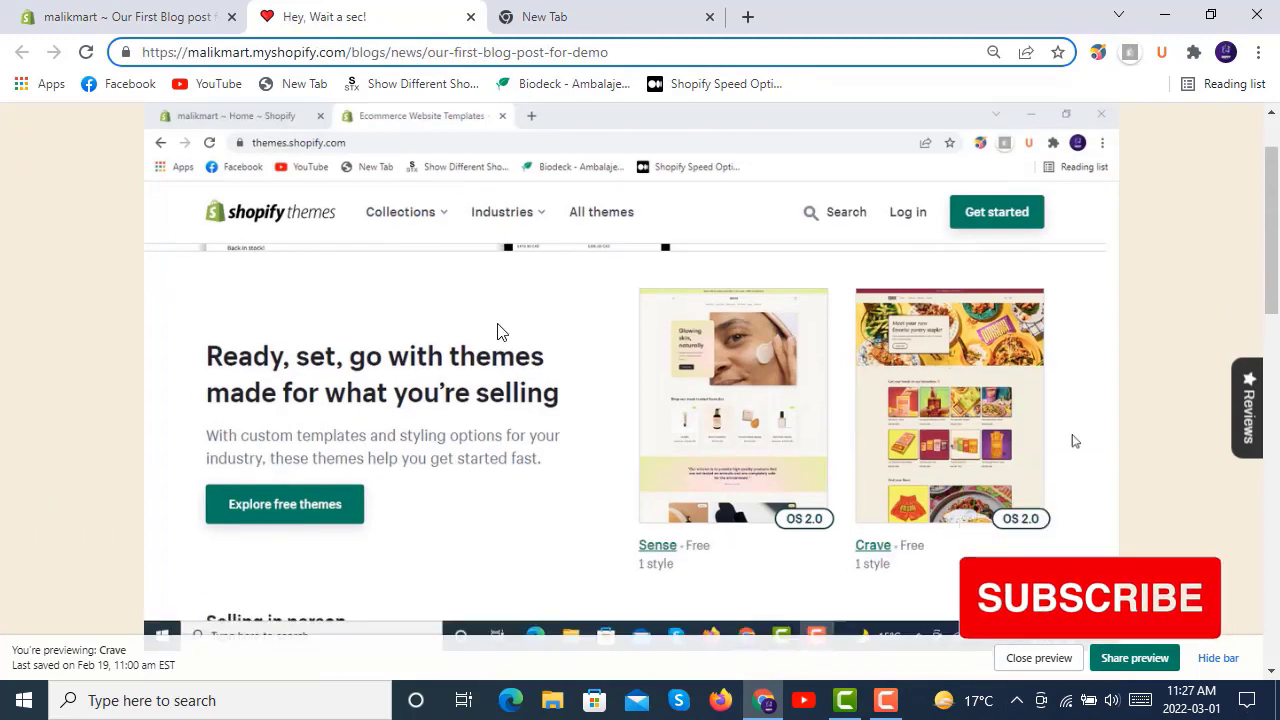
{"action": "scroll", "coordinate": [497, 334], "scroll_direction": "up", "scroll_amount": 2}
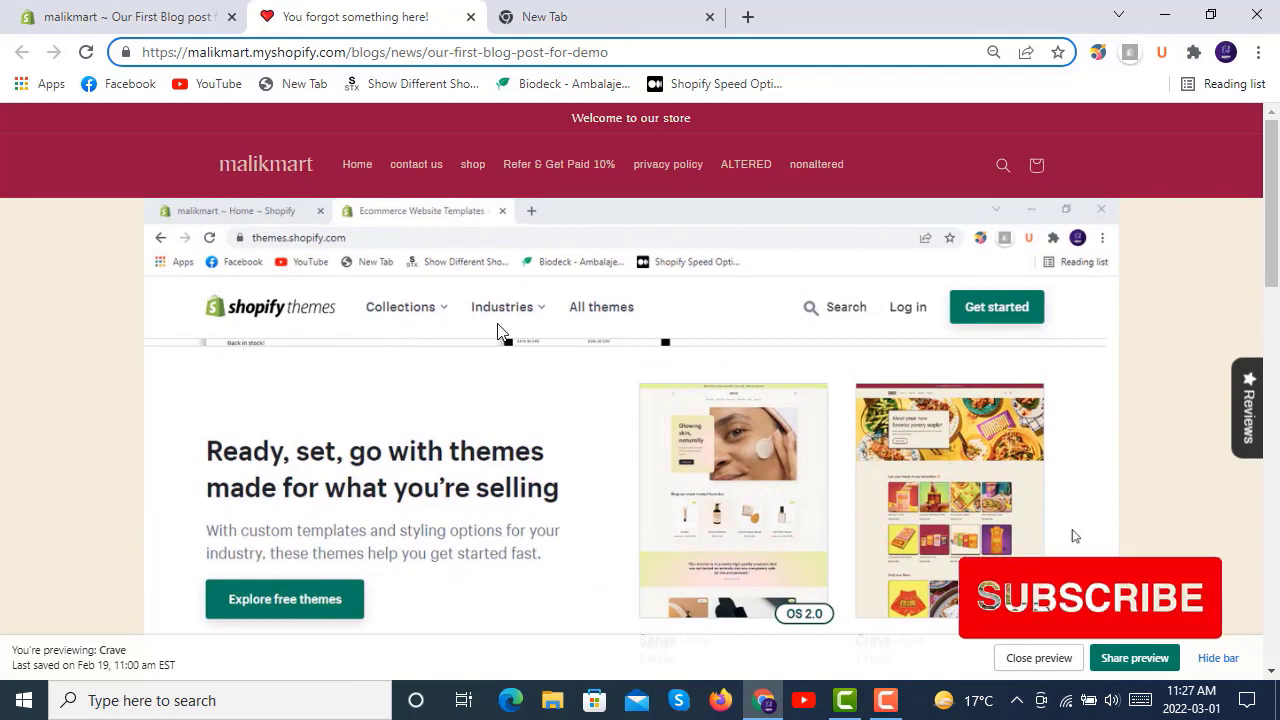
{"action": "scroll", "coordinate": [497, 334], "scroll_direction": "down", "scroll_amount": 3}
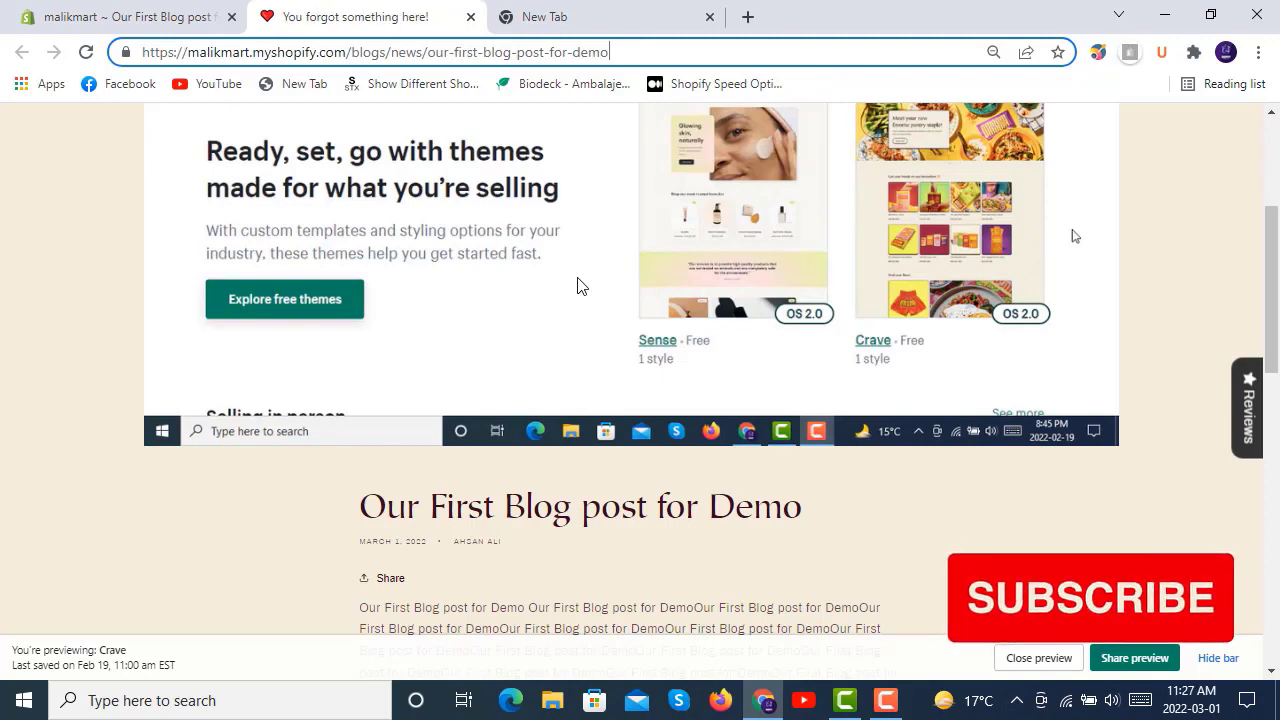
{"action": "scroll", "coordinate": [577, 286], "scroll_direction": "down", "scroll_amount": 3}
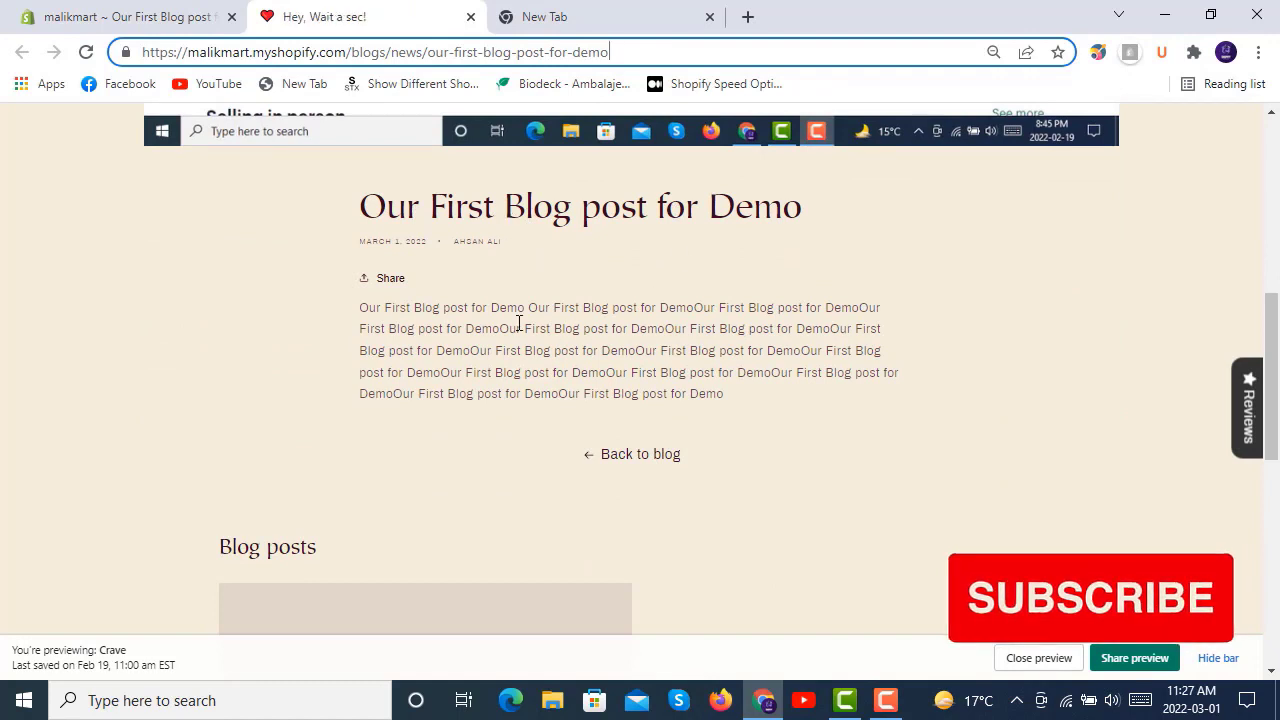
{"action": "scroll", "coordinate": [518, 323], "scroll_direction": "down", "scroll_amount": 2}
{"action": "scroll", "coordinate": [526, 322], "scroll_direction": "down", "scroll_amount": 3}
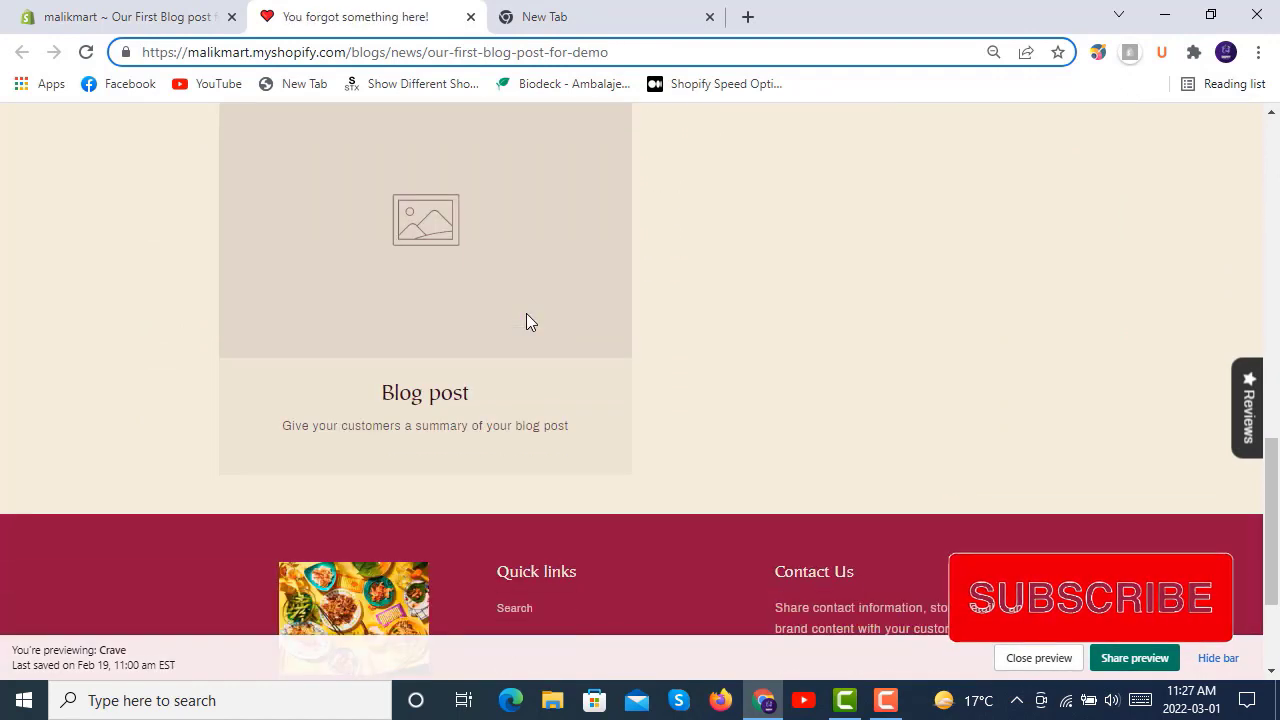
{"action": "scroll", "coordinate": [531, 340], "scroll_direction": "up", "scroll_amount": 4}
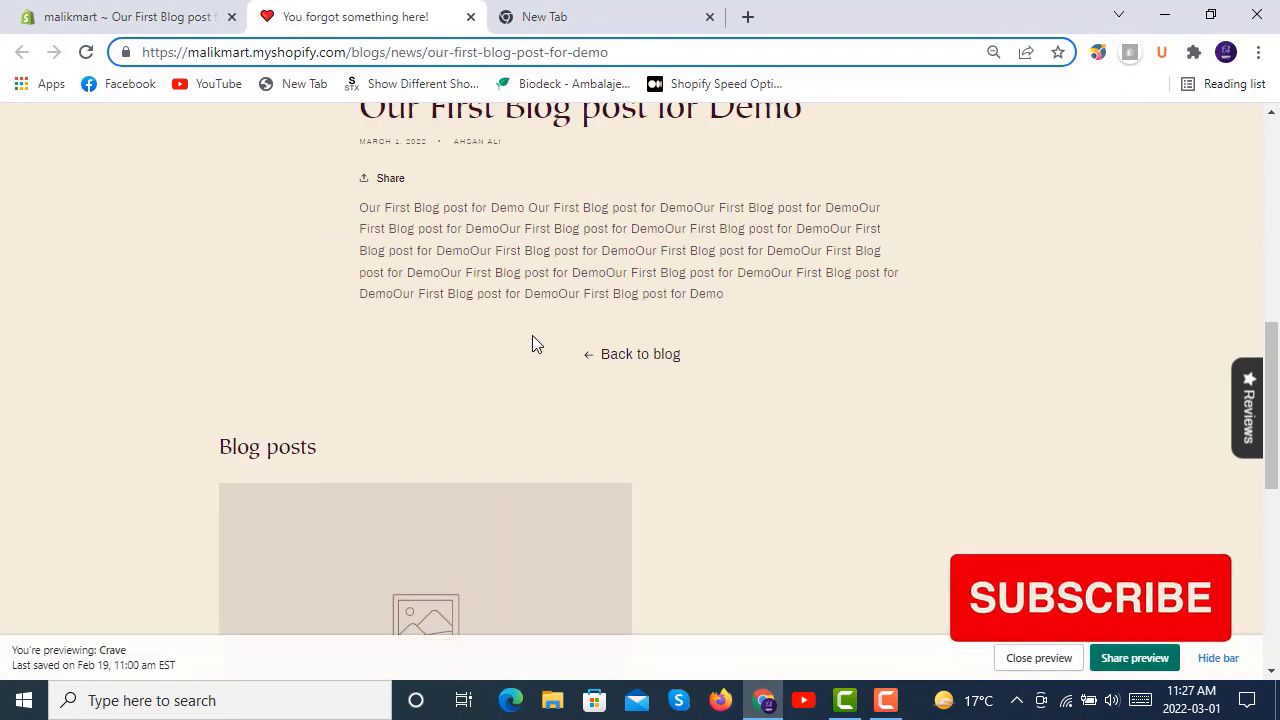
{"action": "scroll", "coordinate": [537, 295], "scroll_direction": "up", "scroll_amount": 8}
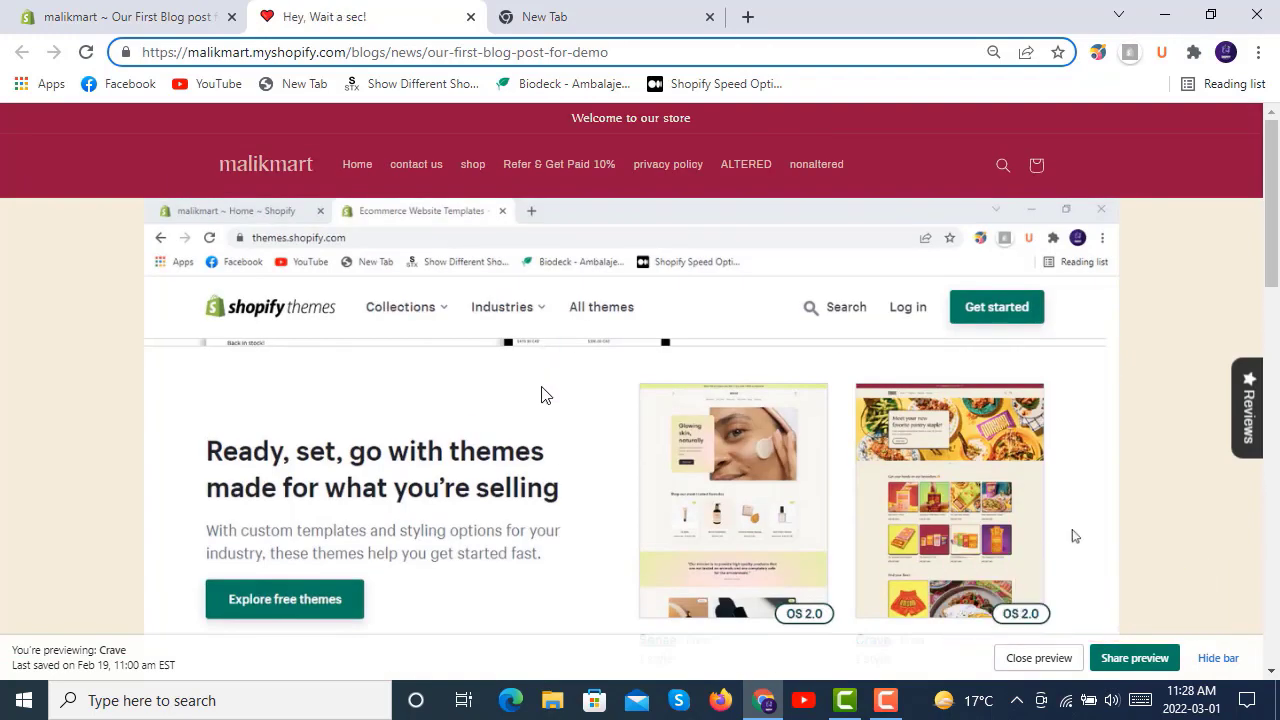
{"action": "scroll", "coordinate": [543, 383], "scroll_direction": "down", "scroll_amount": 6}
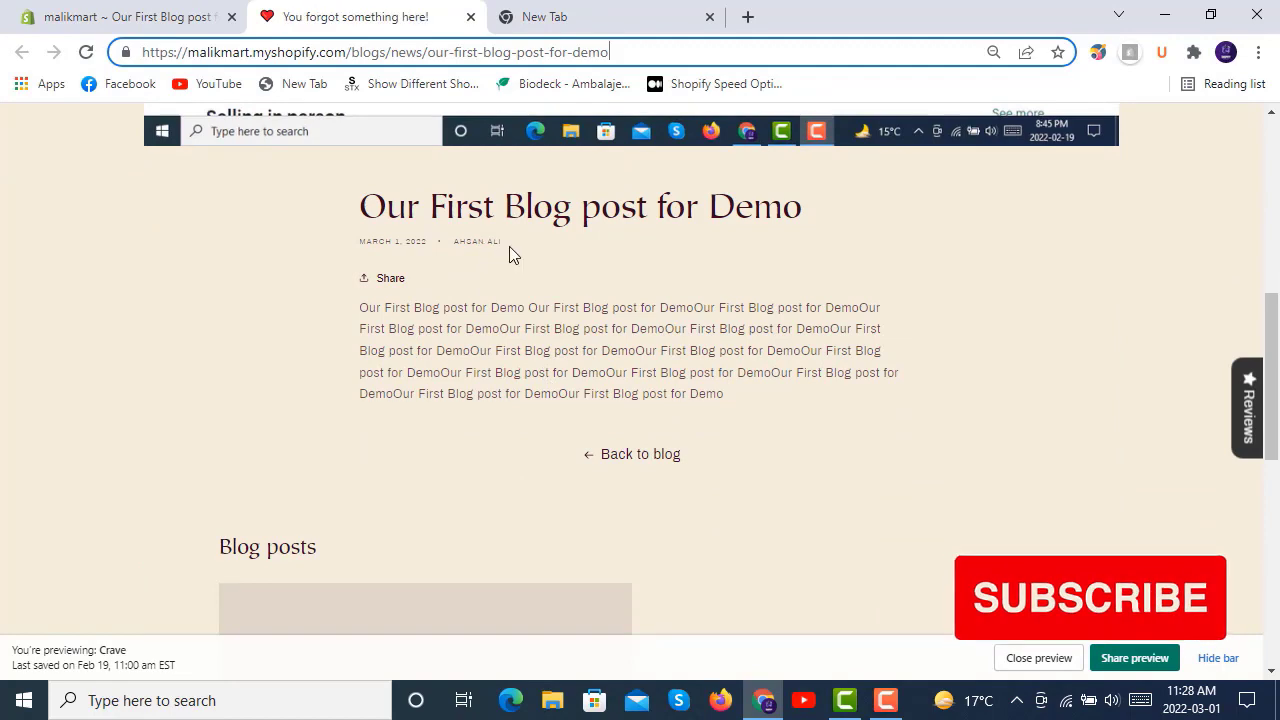
{"action": "scroll", "coordinate": [543, 305], "scroll_direction": "up", "scroll_amount": 6}
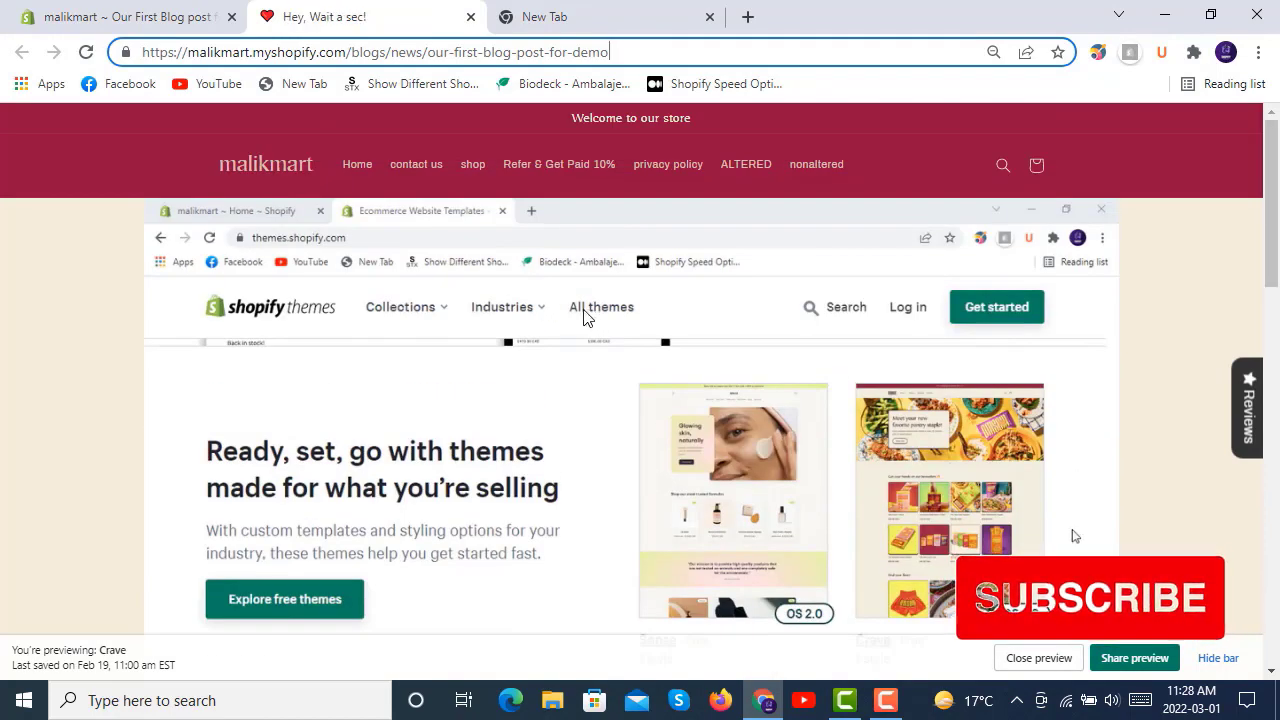
{"action": "left_click", "coordinate": [137, 8]}
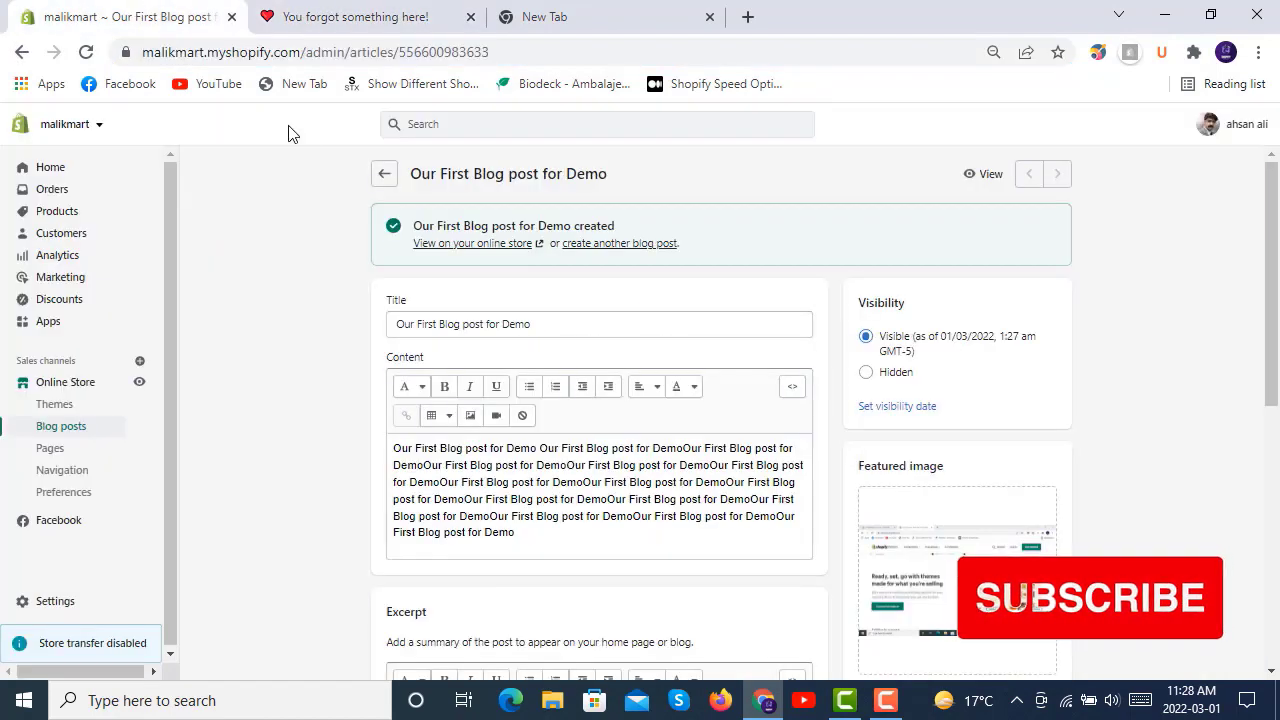